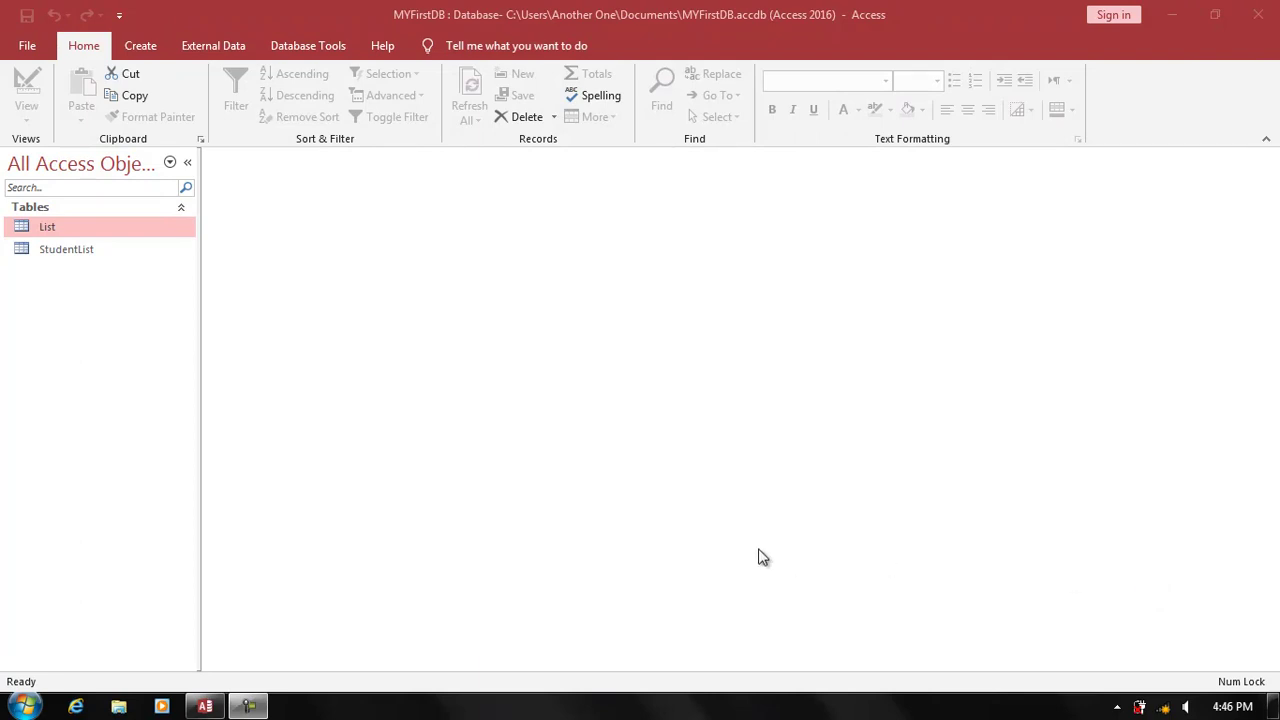
- Inspect the List and StudentList table designs without changing anything
right_click(89, 225)
click(92, 259)
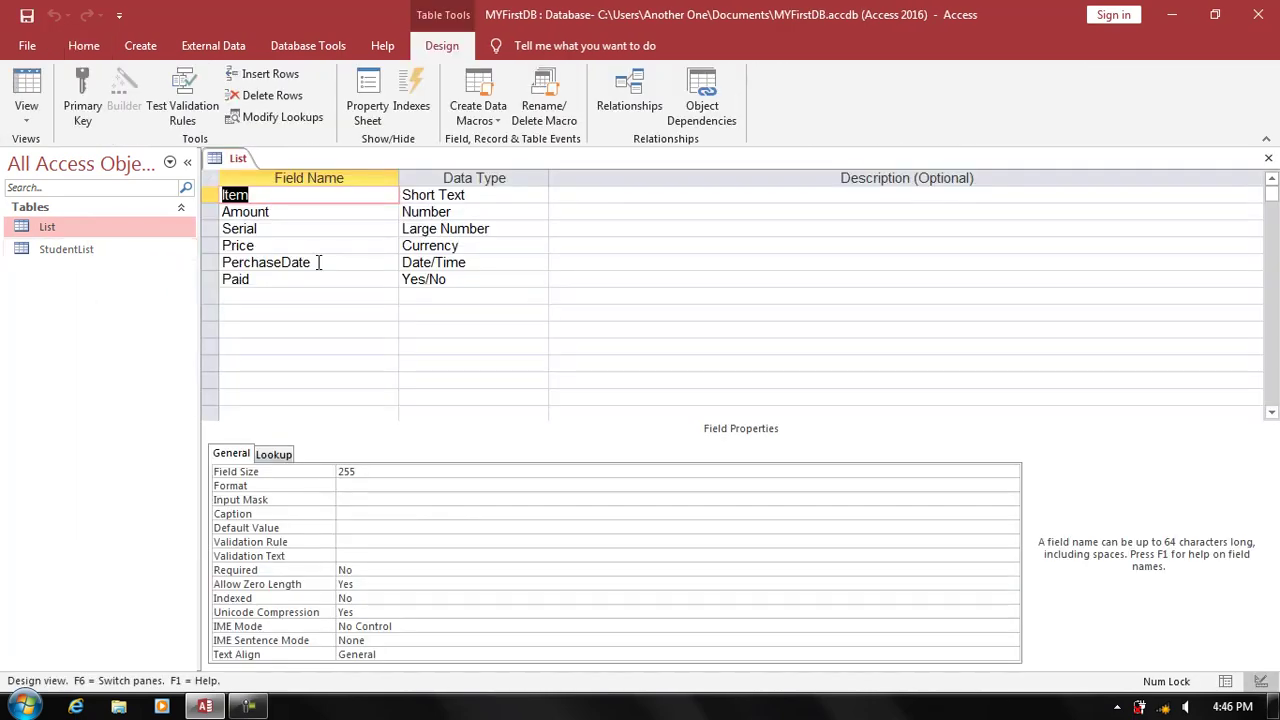
key(ctrl+w)
right_click(166, 256)
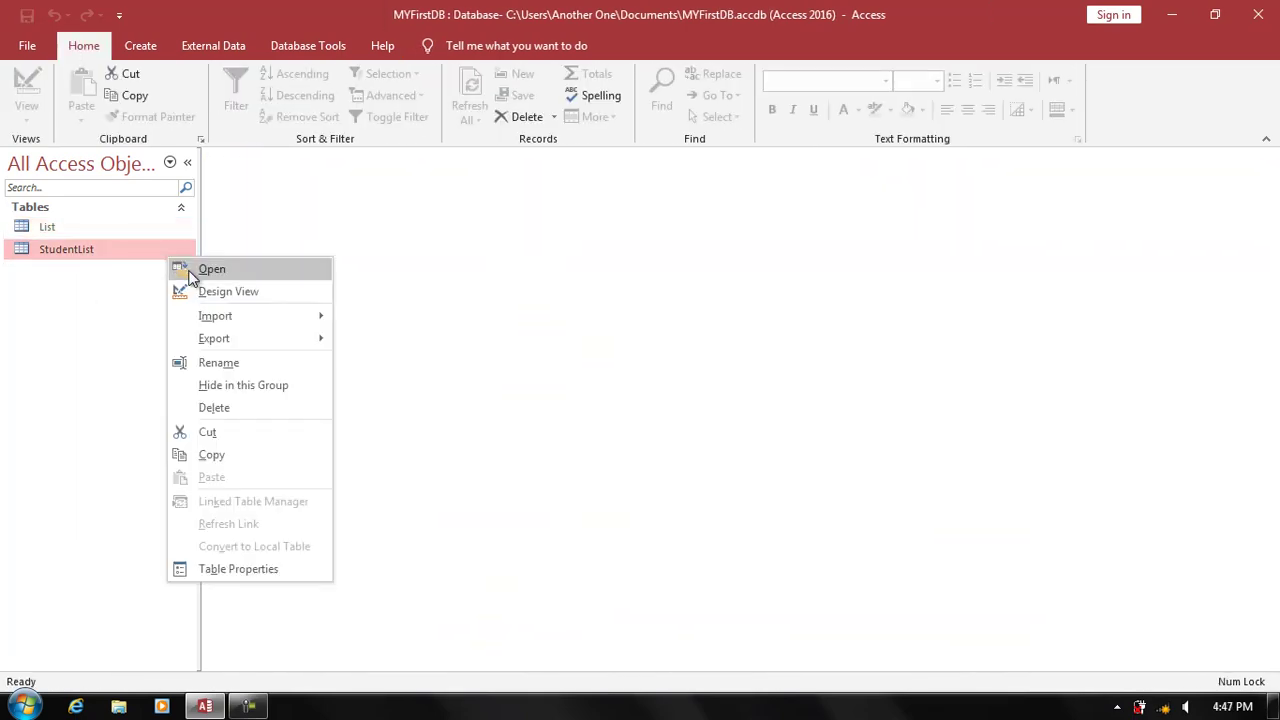
click(201, 285)
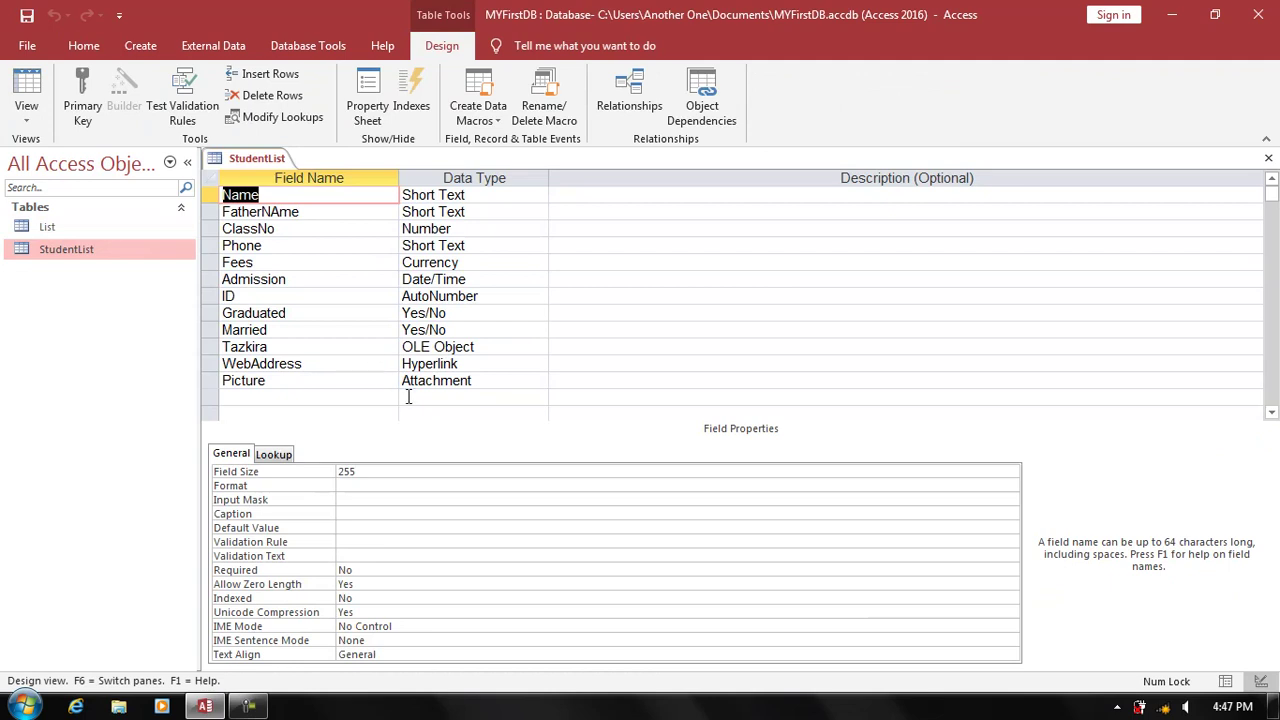
click(431, 397)
click(539, 399)
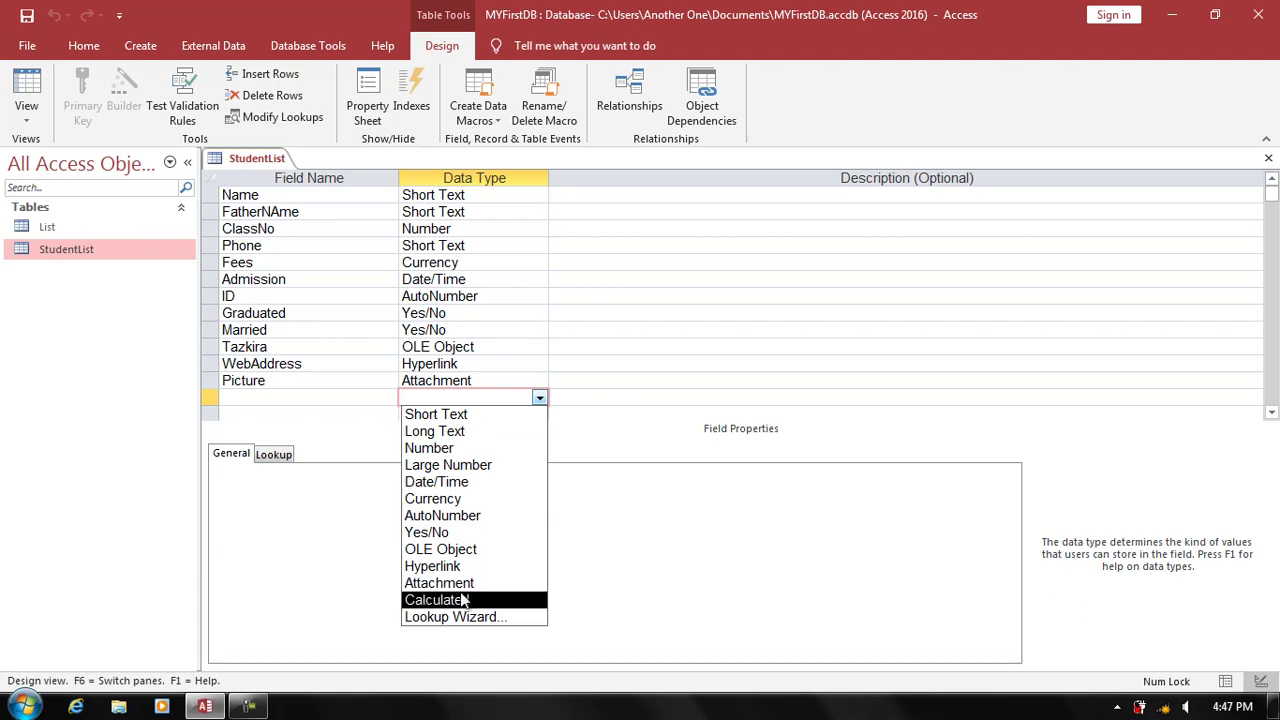
click(640, 400)
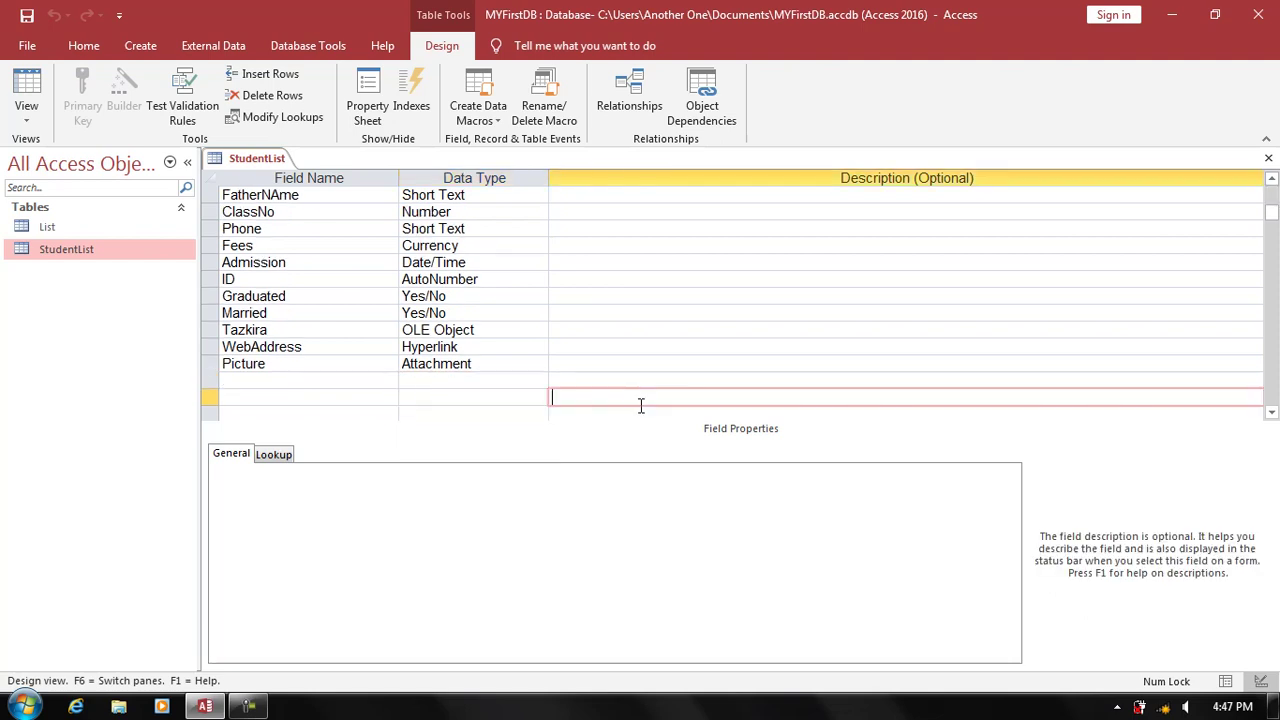
key(ctrl+w)
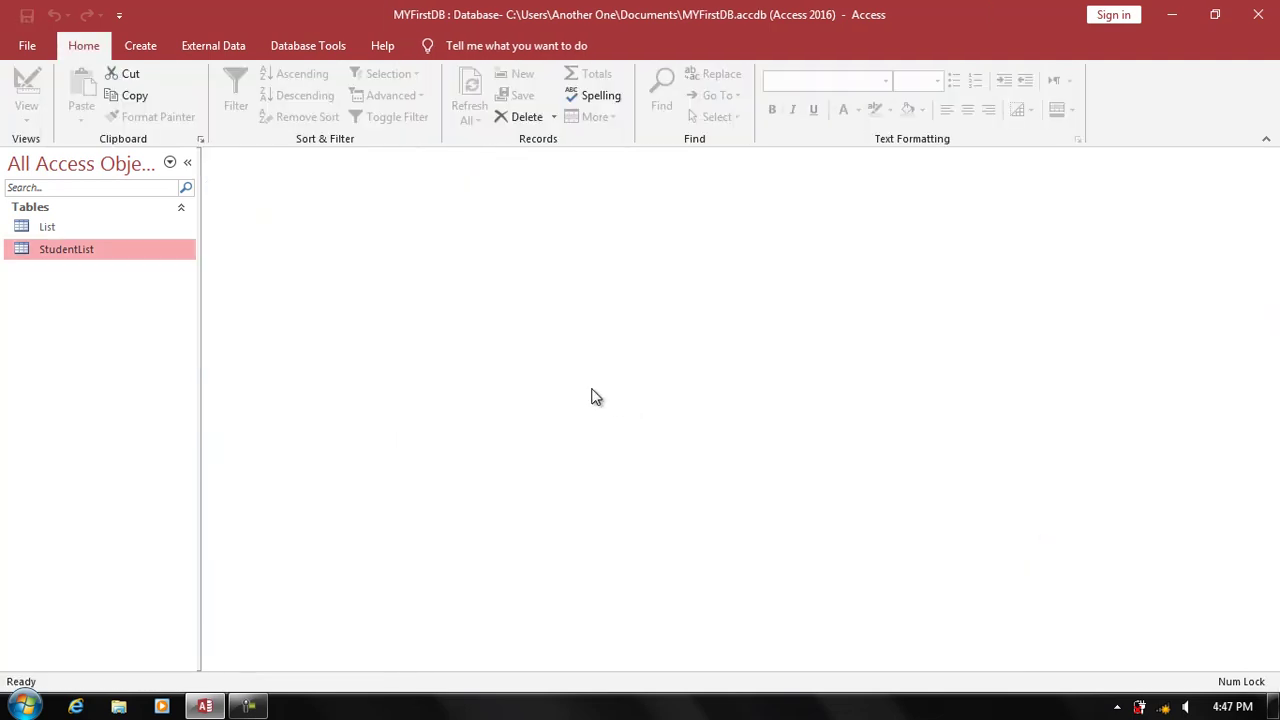
- Start a new table design with an EmpName Short Text field
click(163, 55)
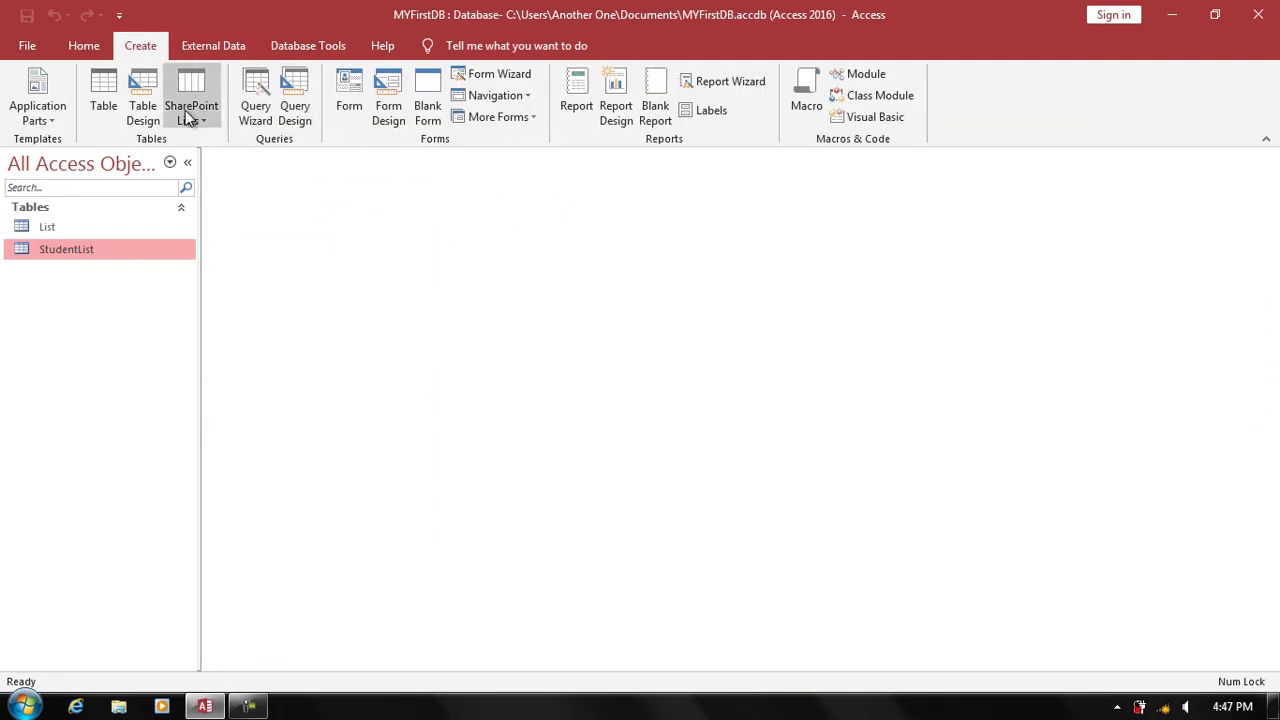
click(143, 100)
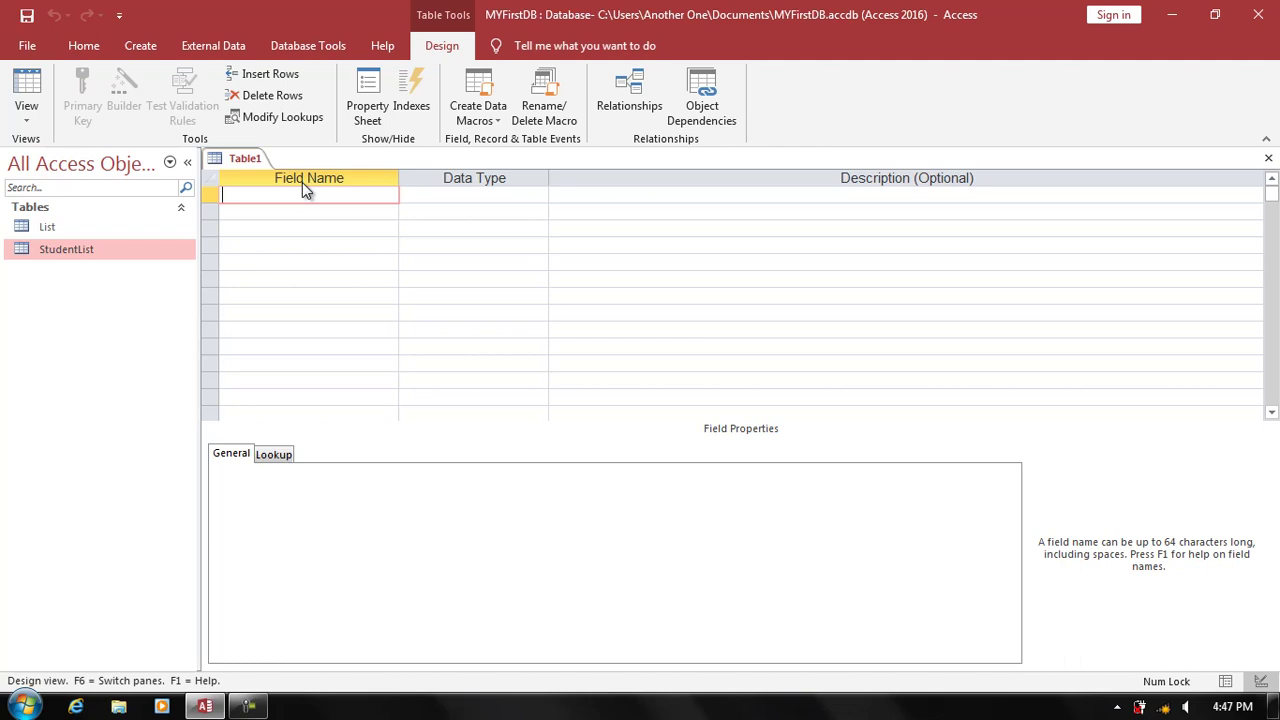
text(EmpNam)
text(e)
key(Return)
- Add EmpSalaryPerDay as Currency and Days as Number
key(Return)
key(Return)
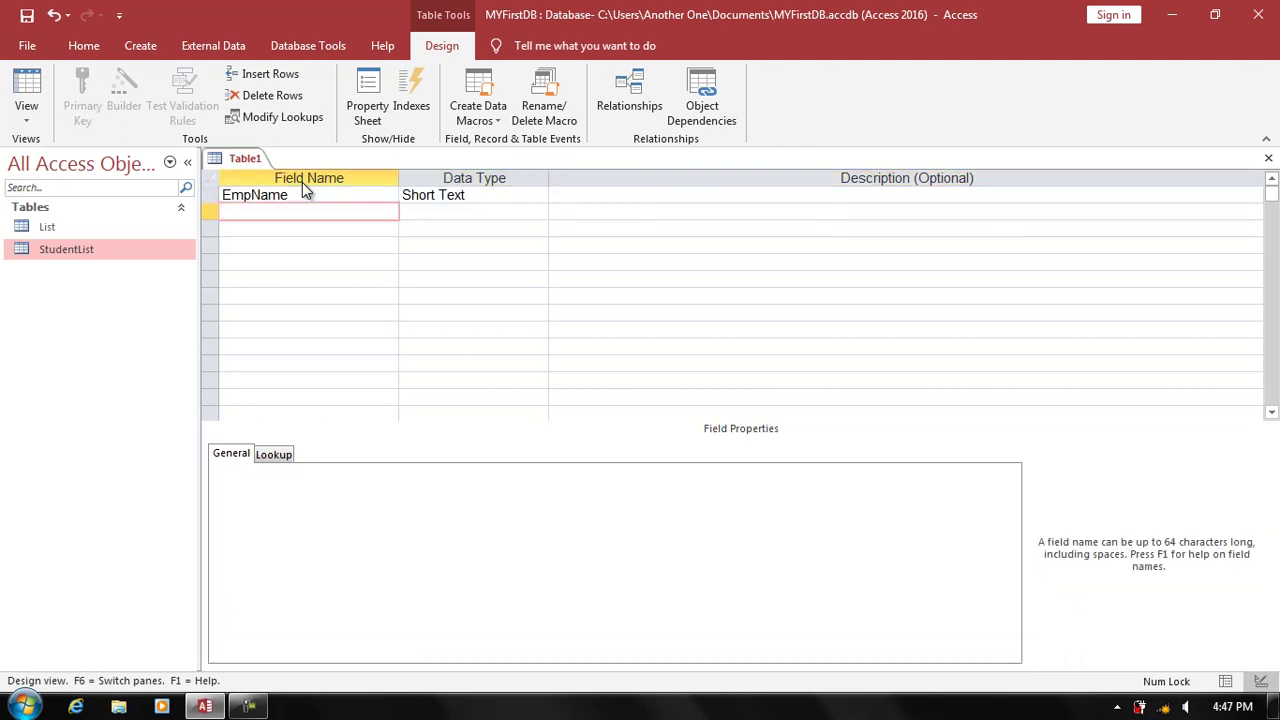
text(Em)
text(p)
text(Salar)
text(yPe)
key(Return)
text(Currenc)
key(Return)
key(Return)
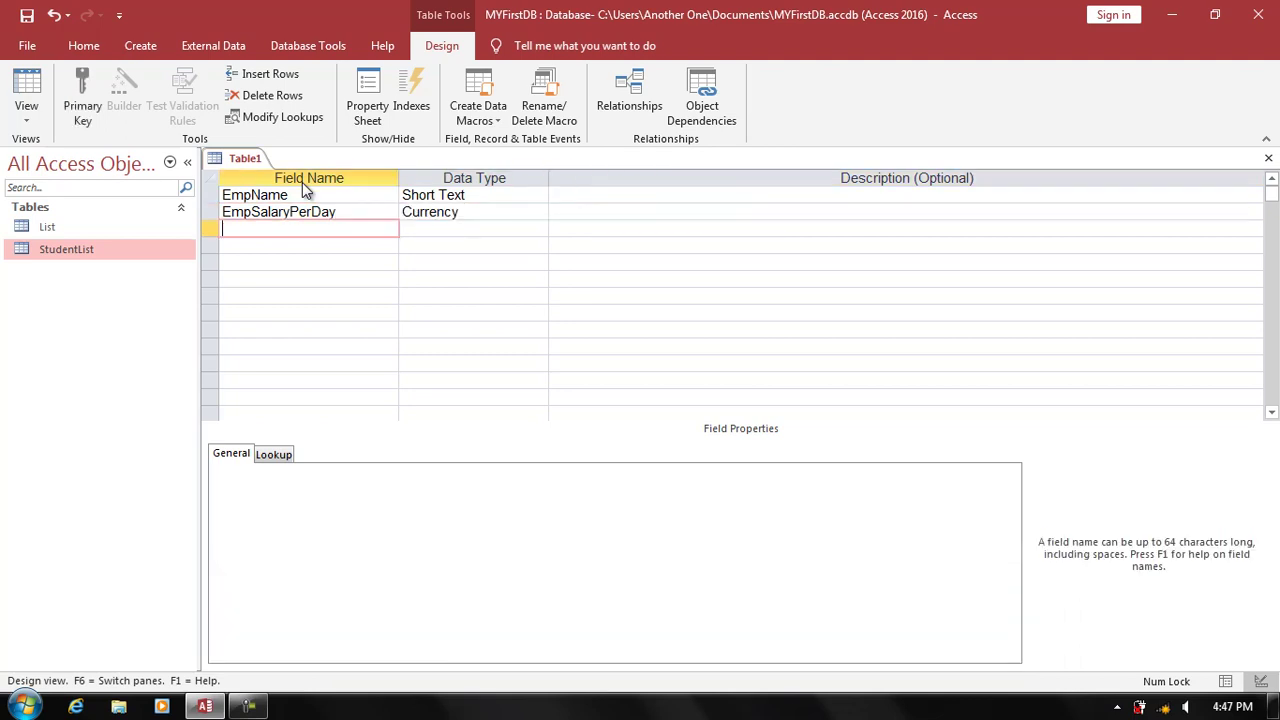
text(Days)
key(Return)
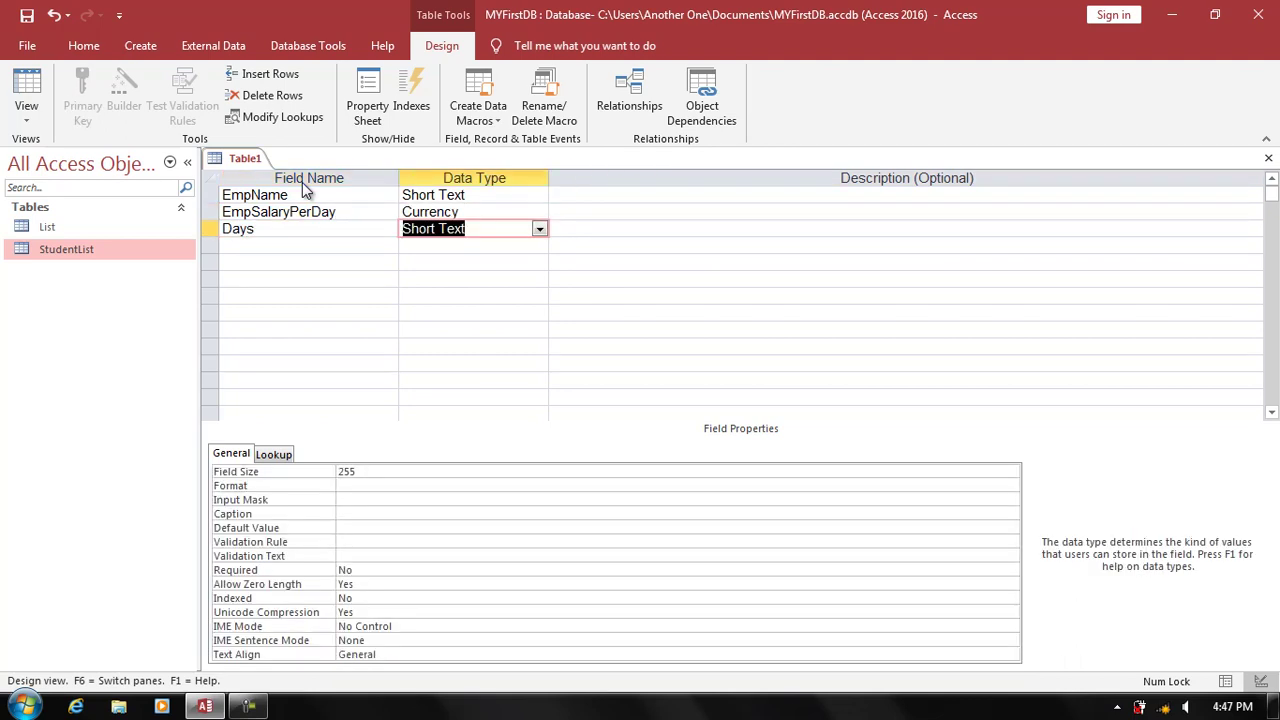
text(n)
key(Return)
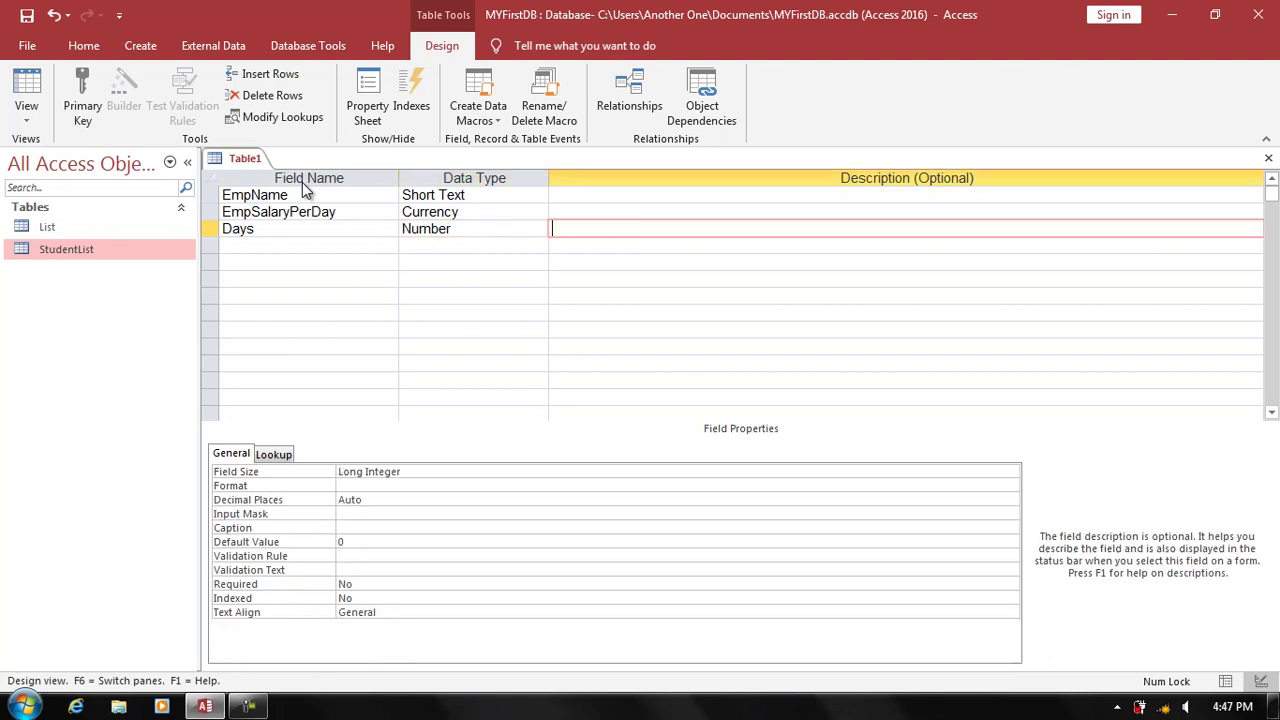
key(Return)
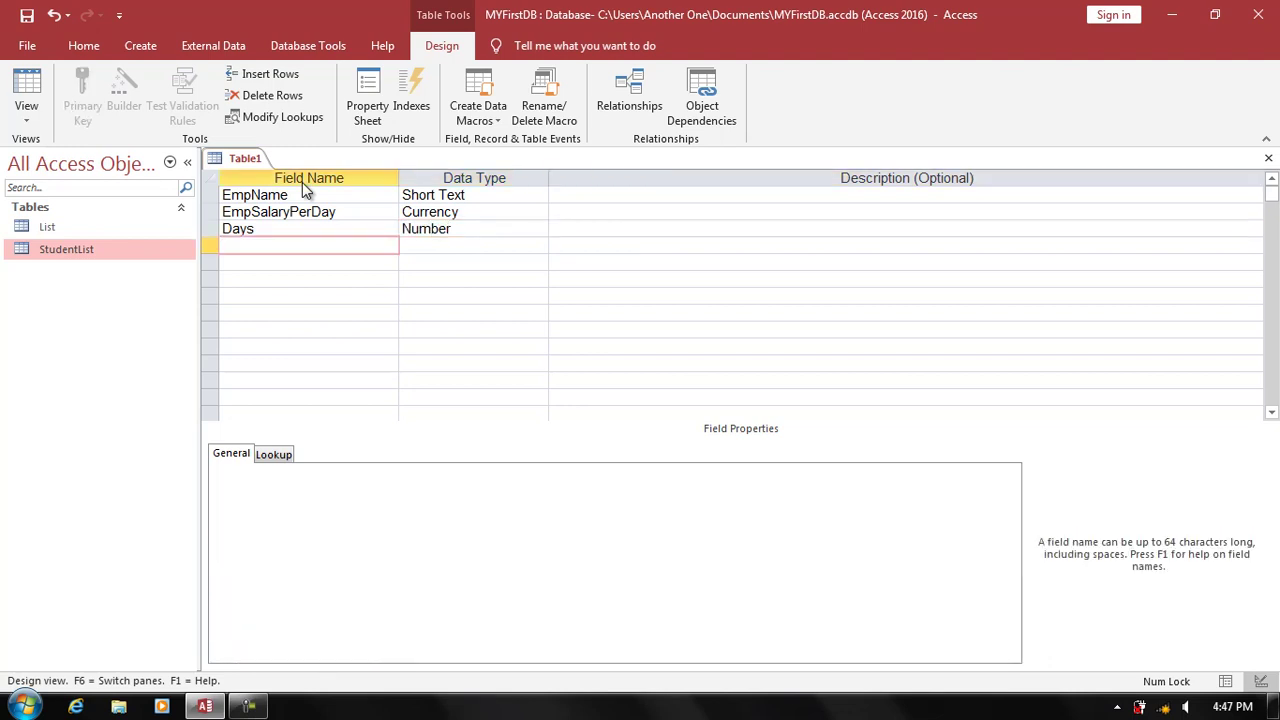
- Save the table as Employees without a primary key and close it
key(ctrl+s)
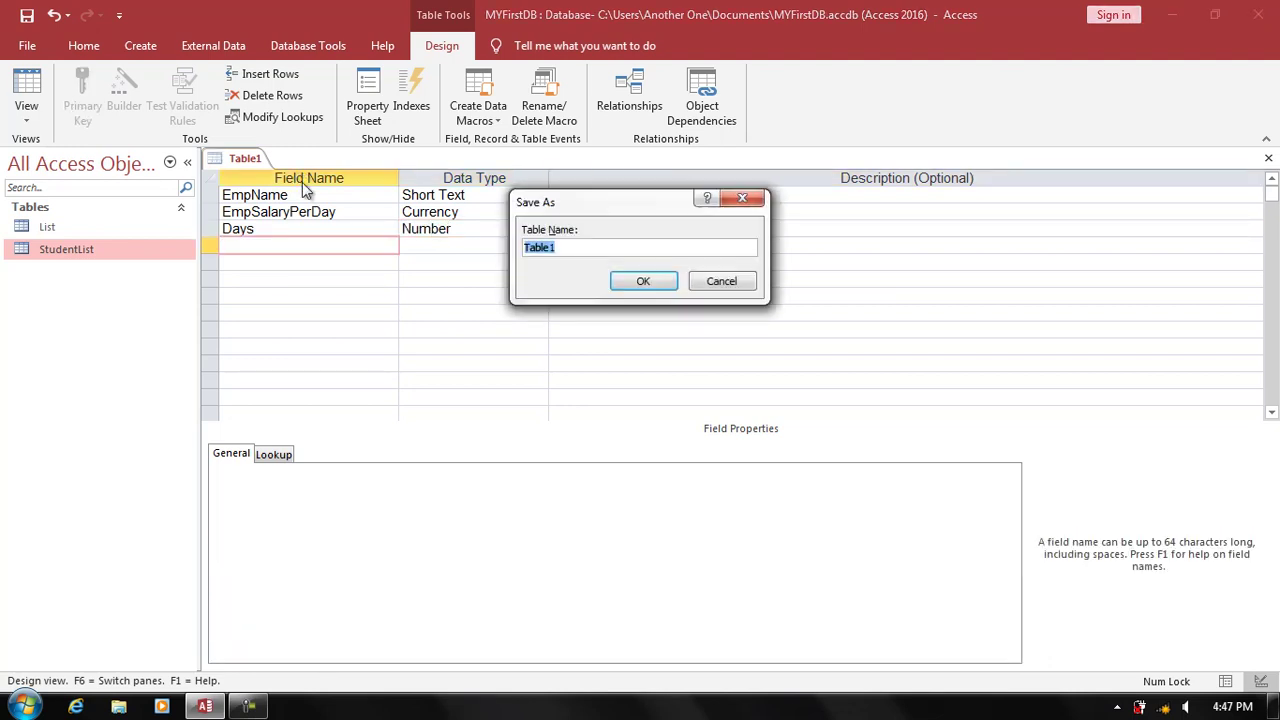
text(Emplo)
text(yees)
key(Return)
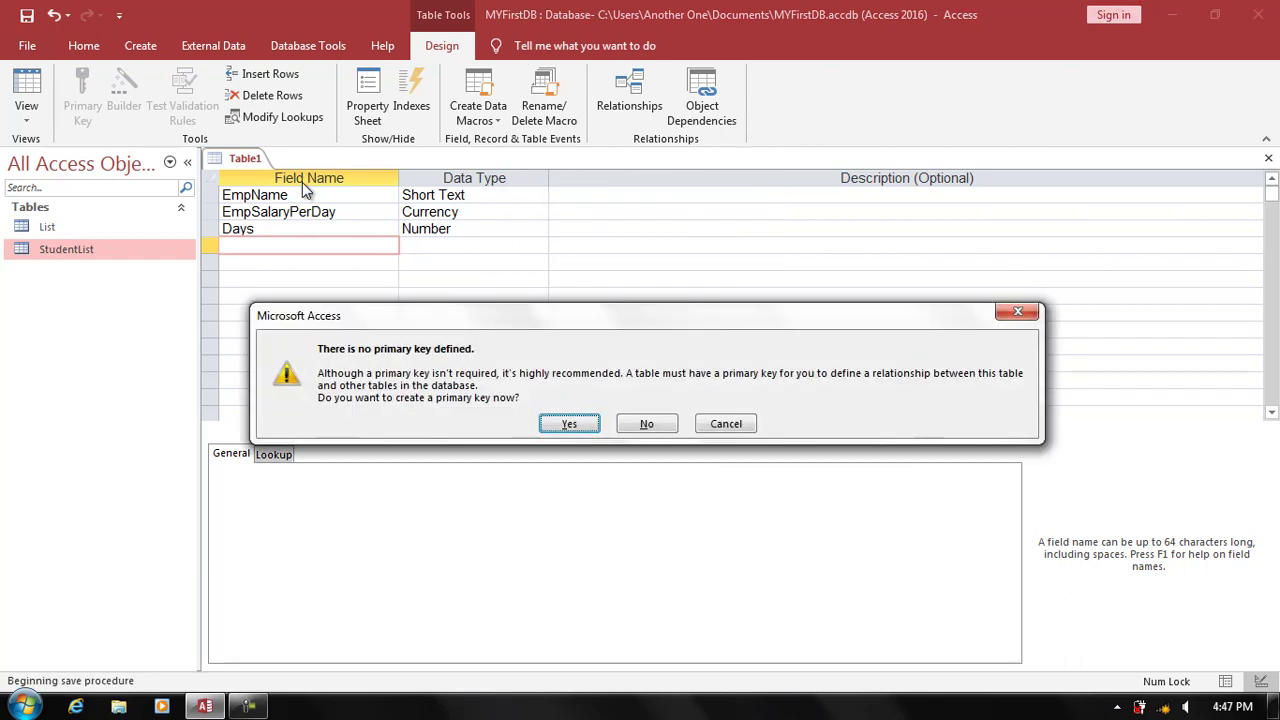
key(n)
key(ctrl+w)
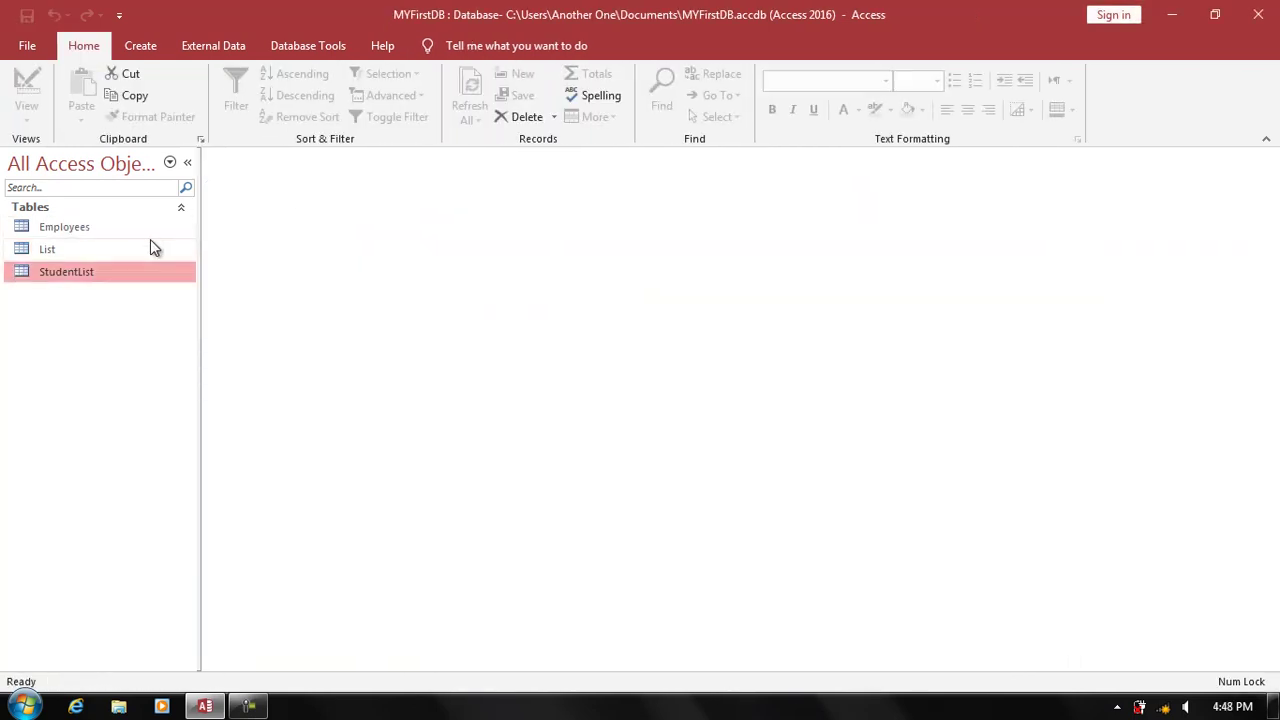
- Open Employees and enter the first employee with salary 500 and 6 days
double_click(135, 228)
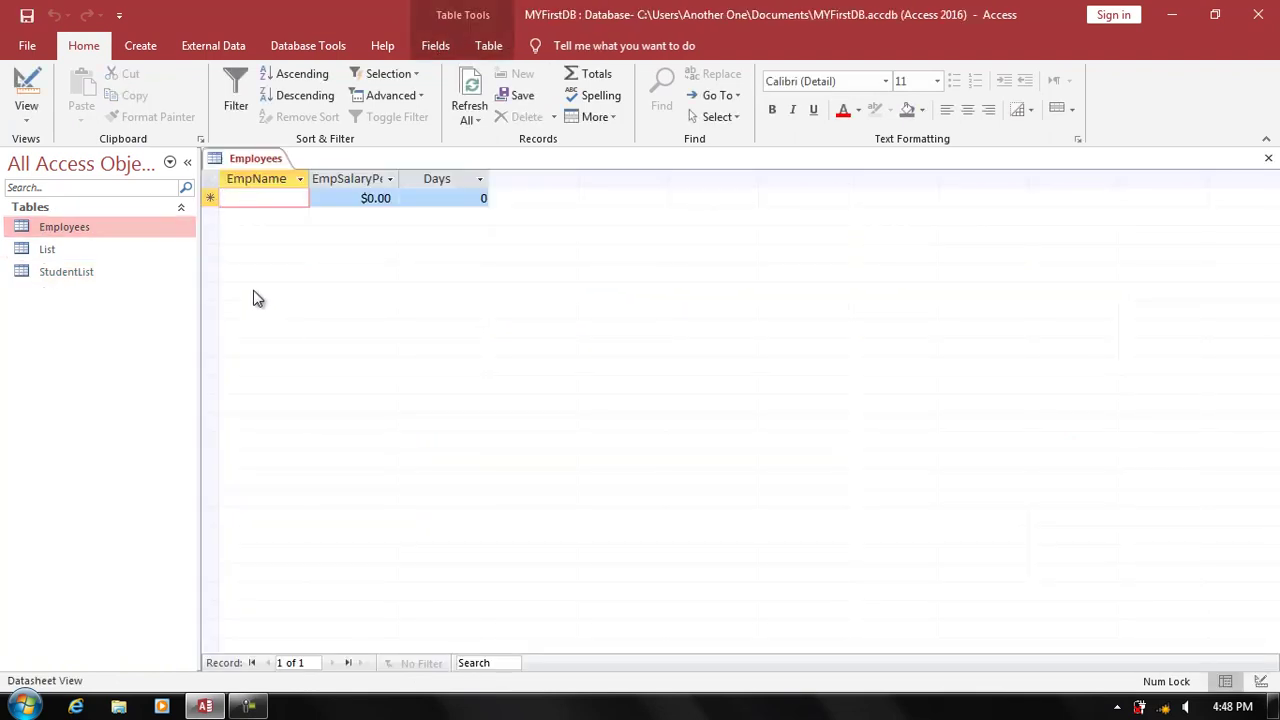
text(Ahmad)
key(Tab)
text(5)
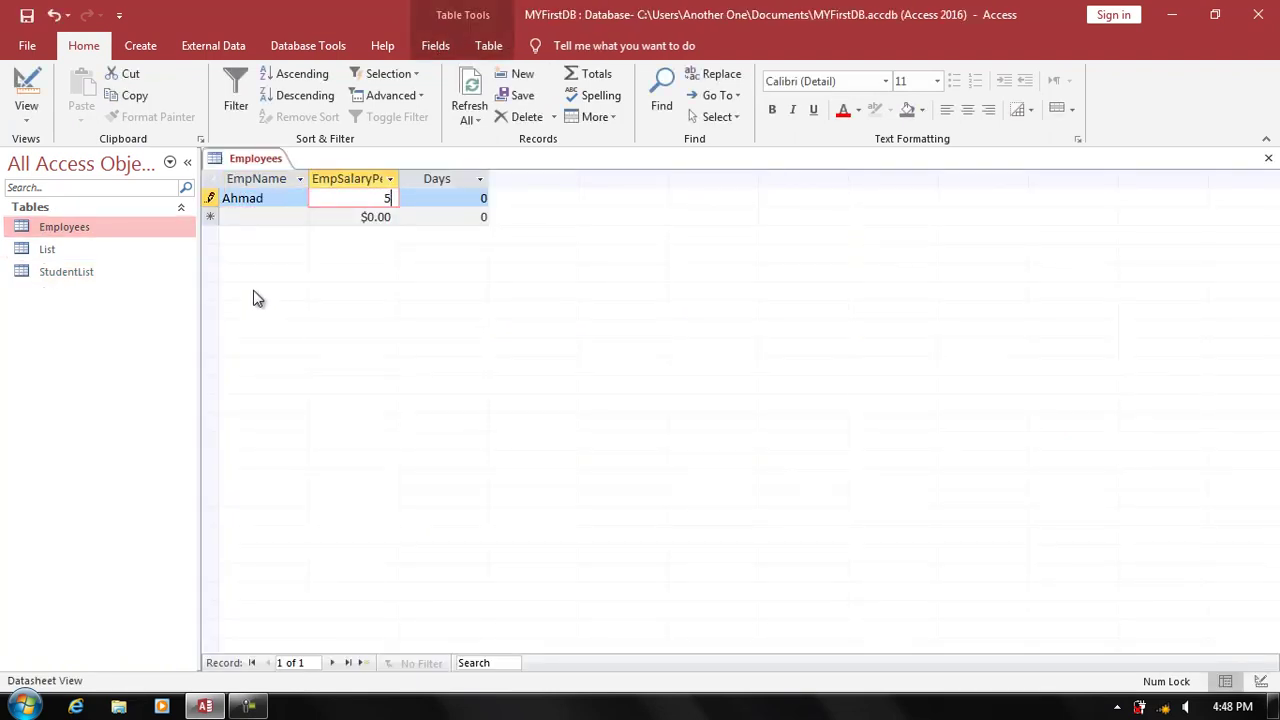
text(00)
key(Tab)
text(6)
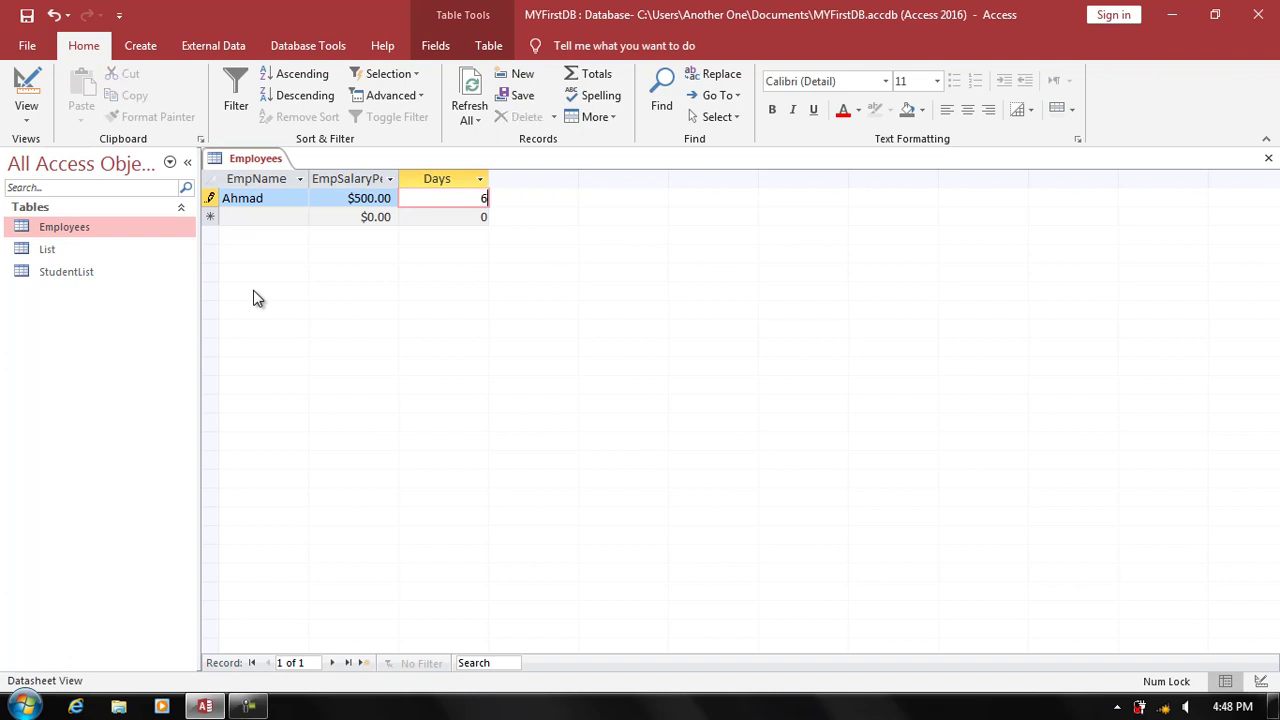
key(Tab)
- Enter the second employee with salary 350 and 180 days
text(Wahid)
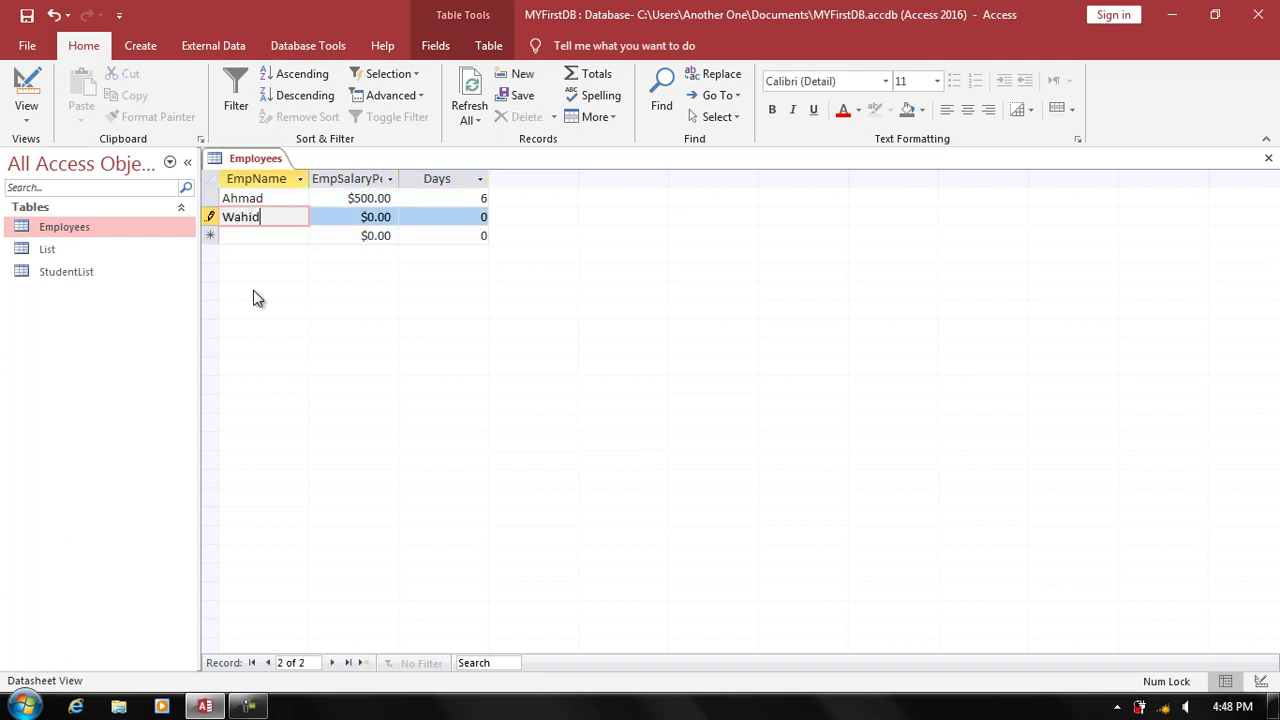
key(Tab)
text(350)
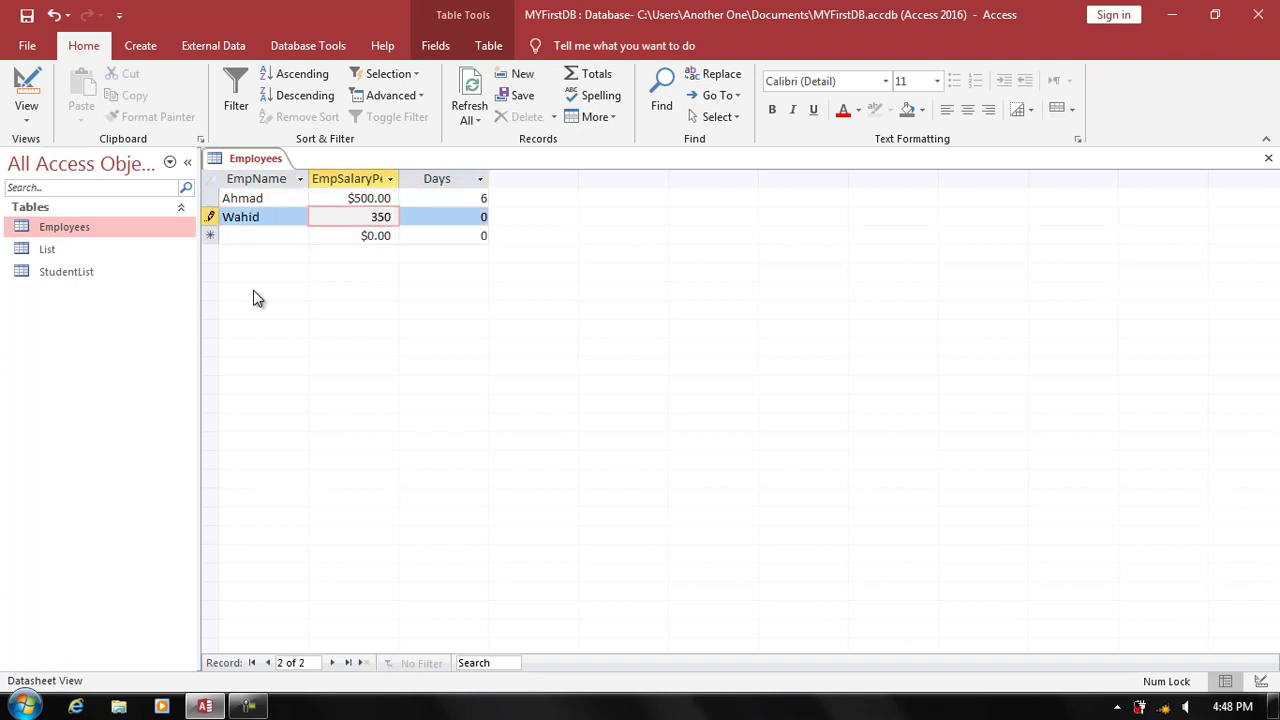
key(Tab)
text(180)
key(Tab)
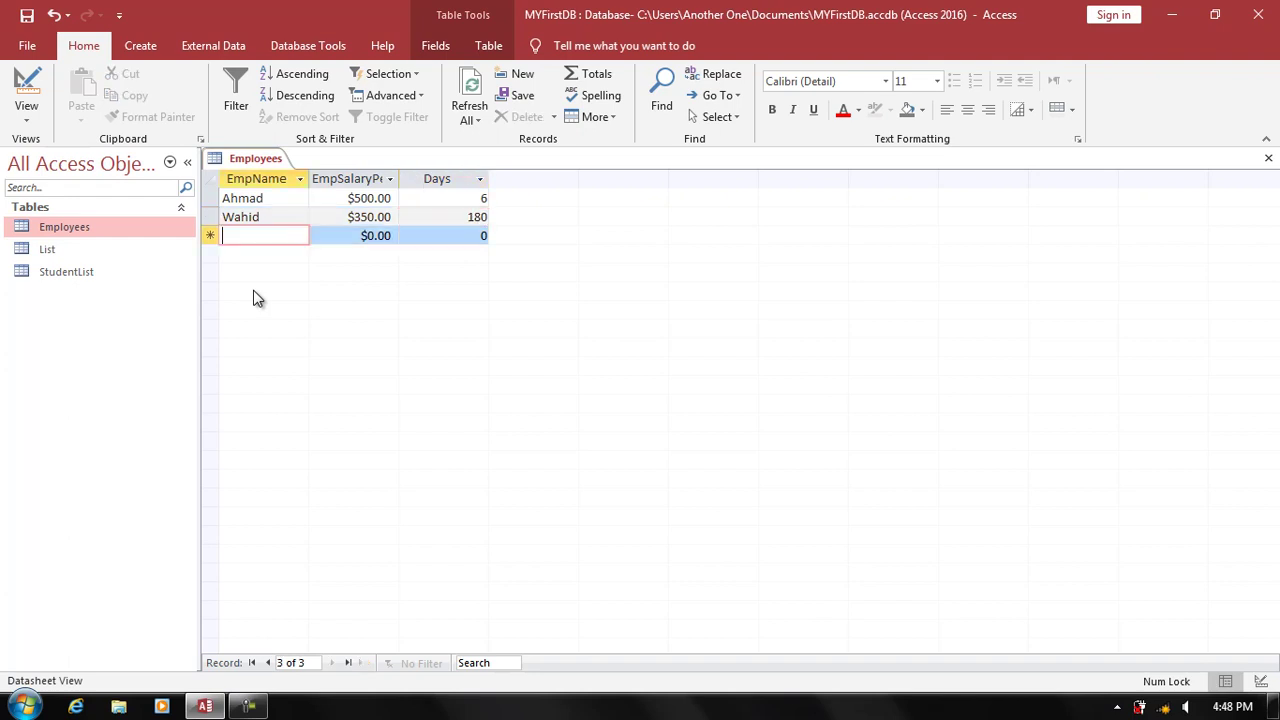
- Enter the third employee with salary 360 and 5 days
text(Ajmal)
key(Tab)
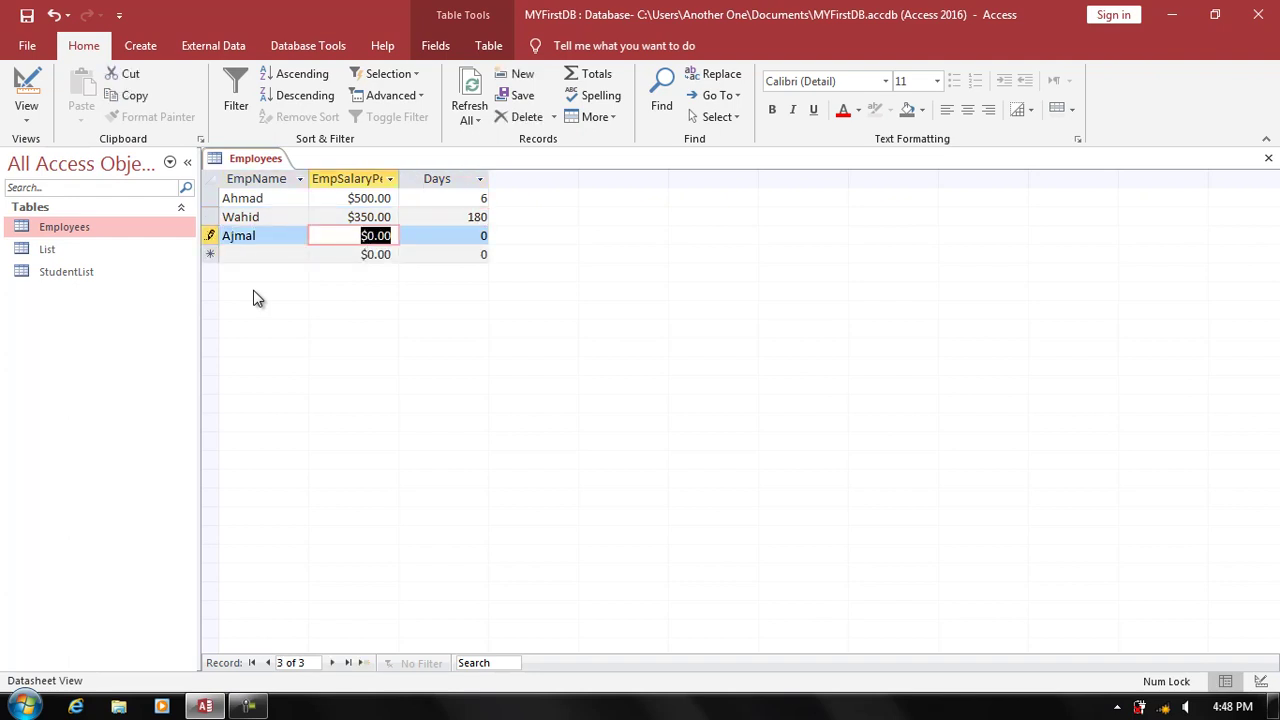
text(360)
key(Tab)
text(5)
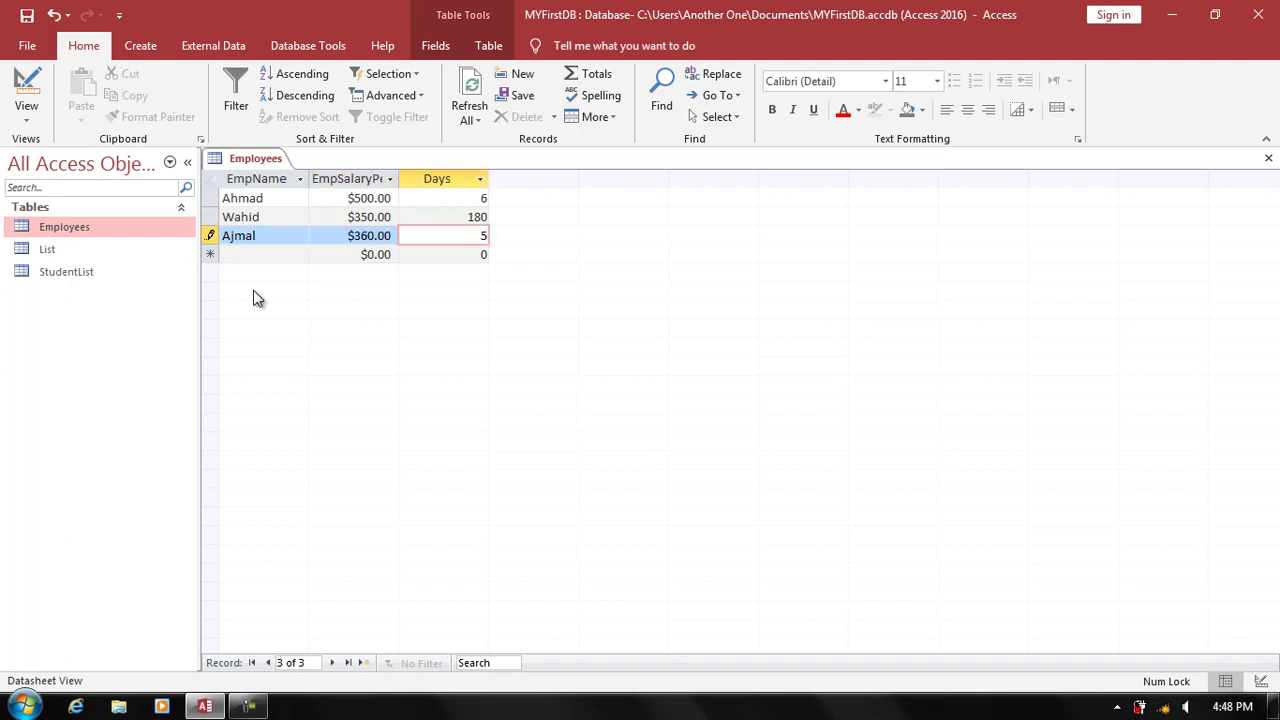
key(Tab)
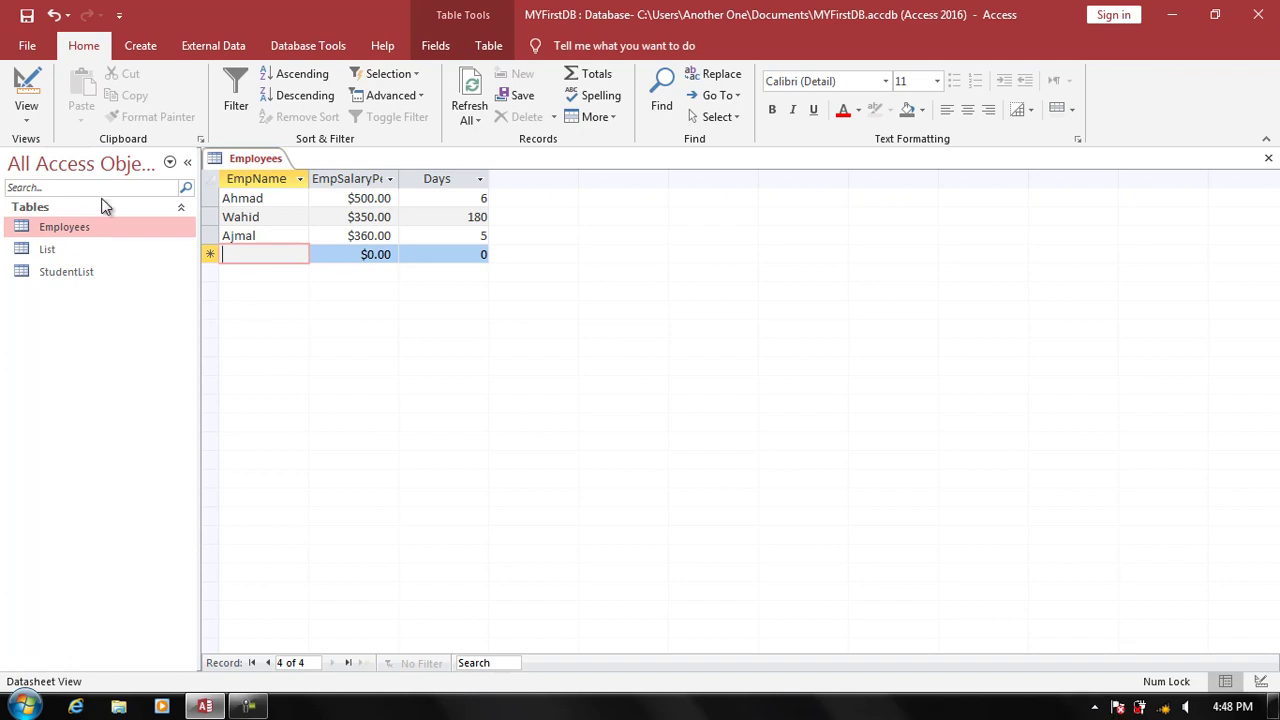
- In Design view, add a Total field of Calculated type, opening the Expression Builder
click(28, 88)
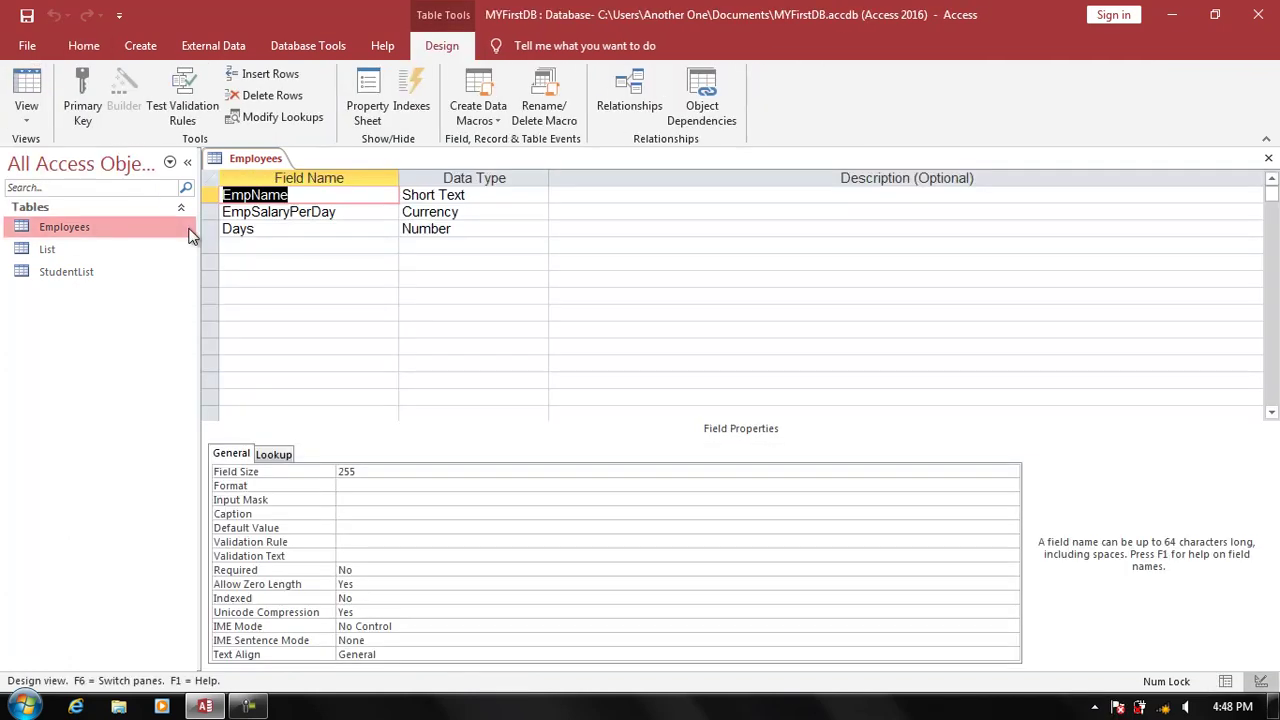
text(T)
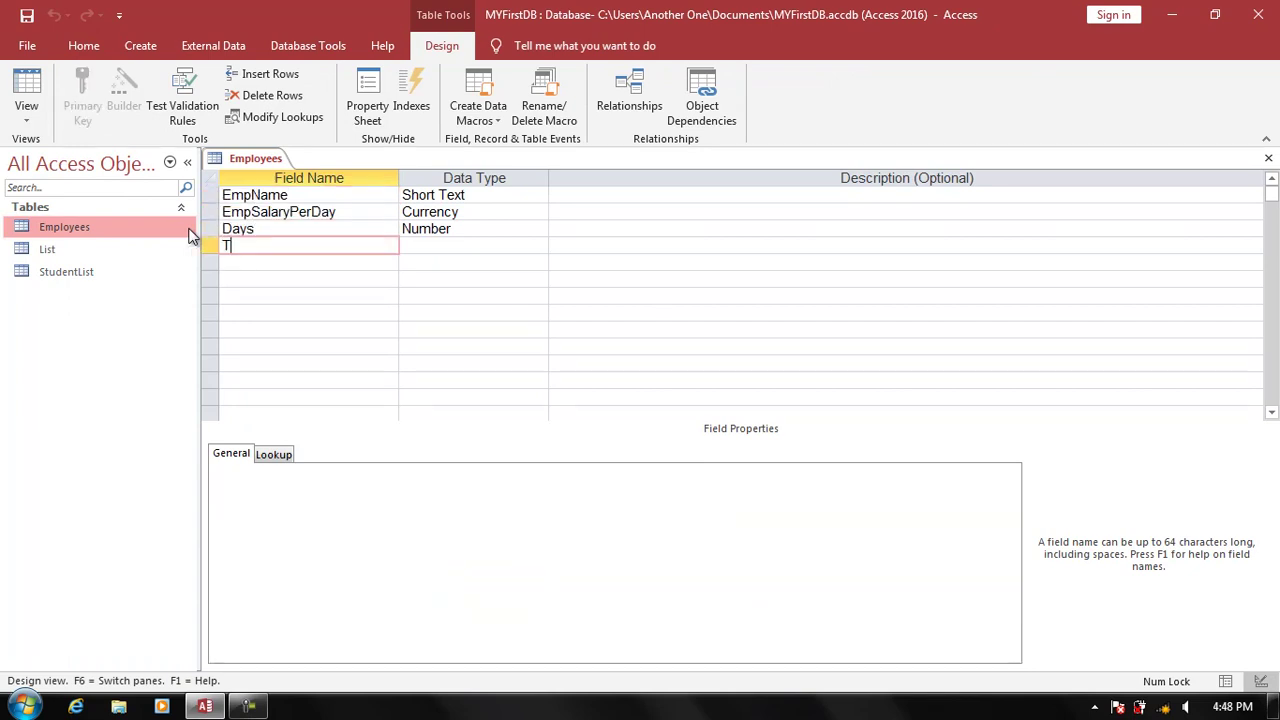
text(otal)
key(Tab)
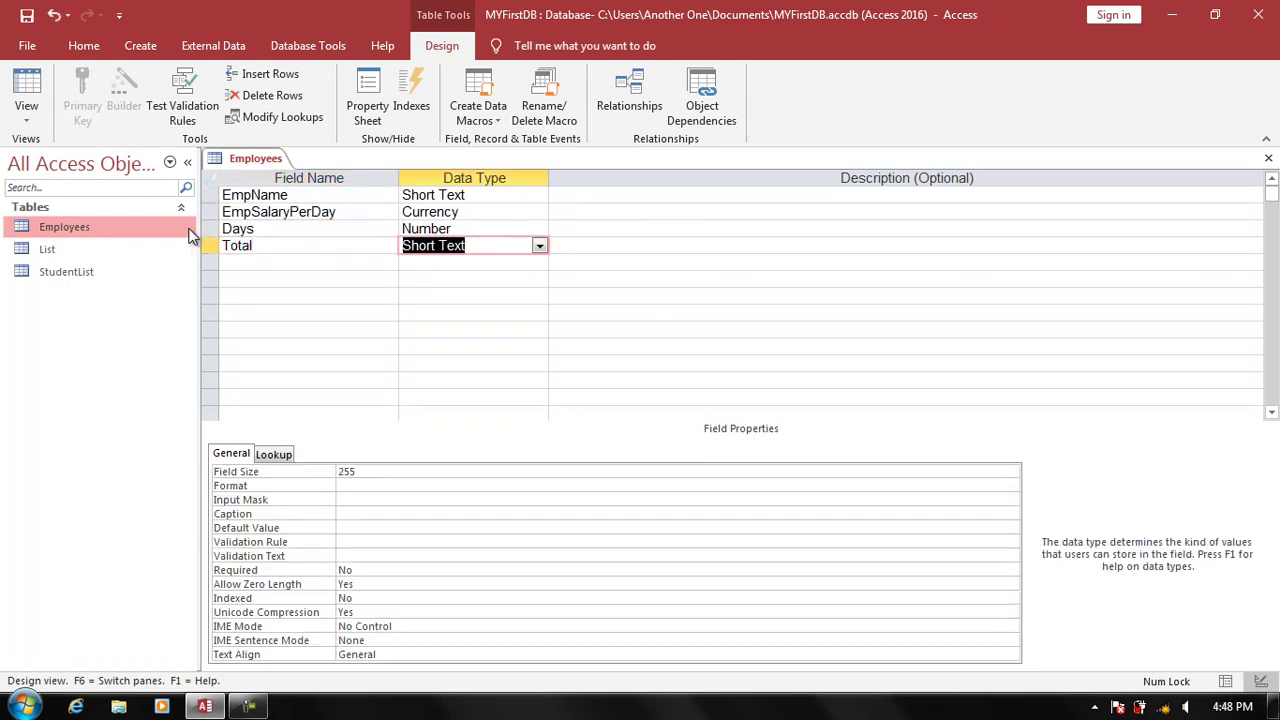
text(calculated)
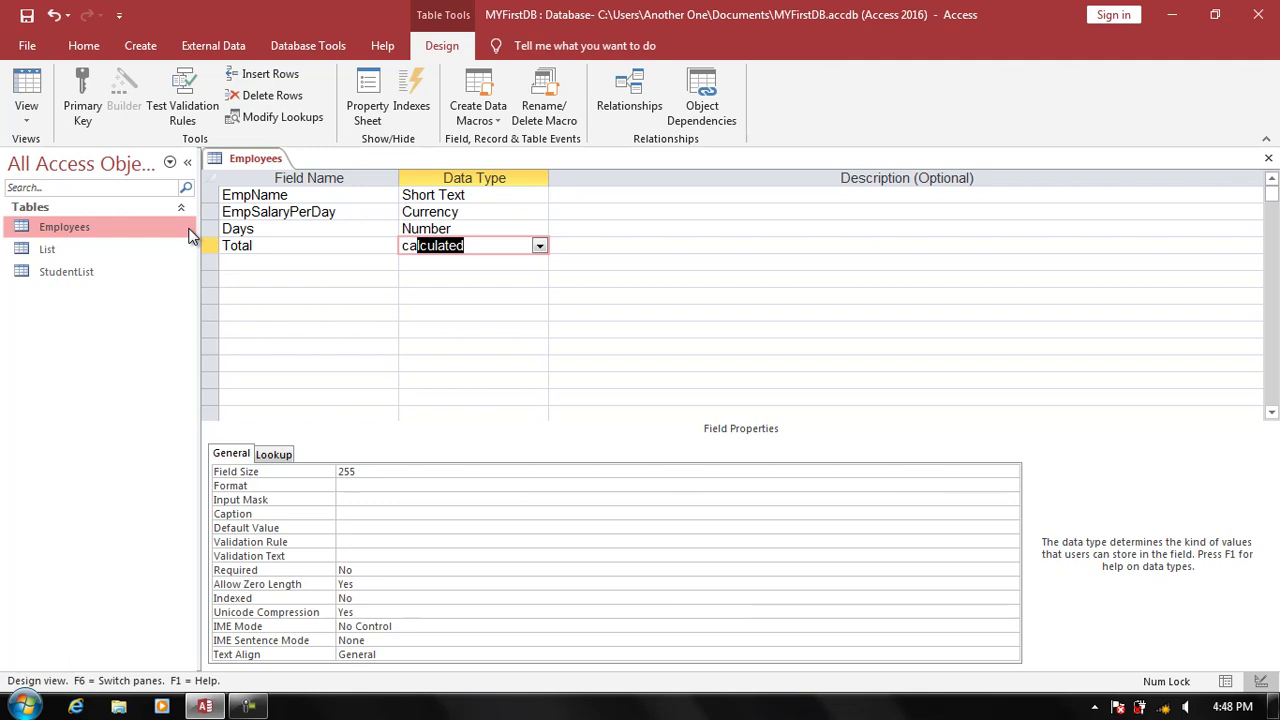
key(Return)
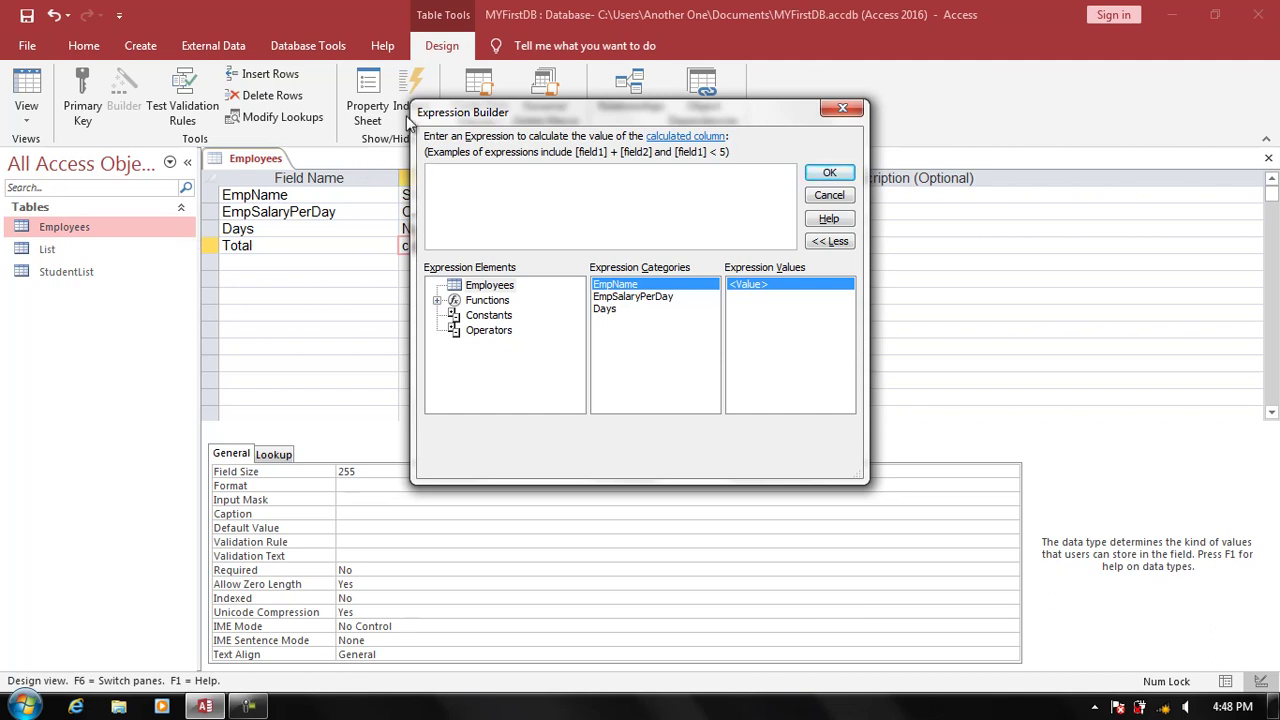
- Build the Total expression [EmpSalaryPerDay]*[Days] and accept it
drag(443, 119, 433, 117)
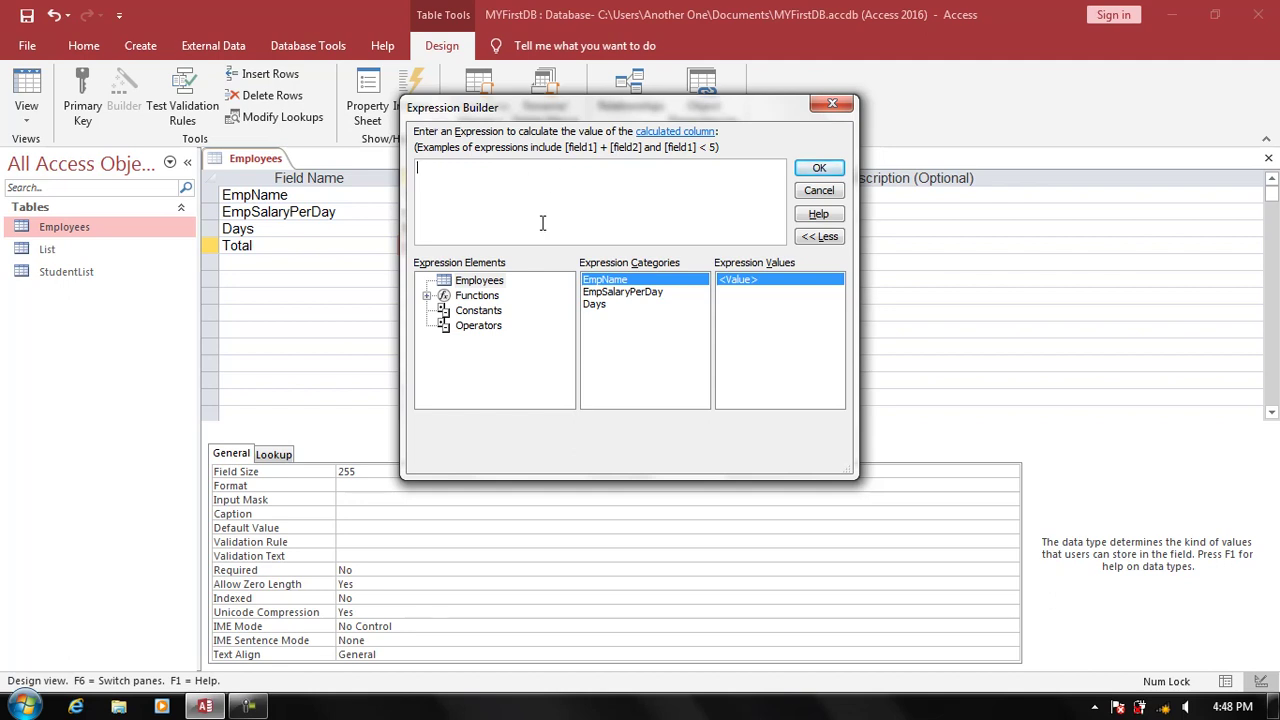
click(596, 292)
click(596, 281)
click(597, 294)
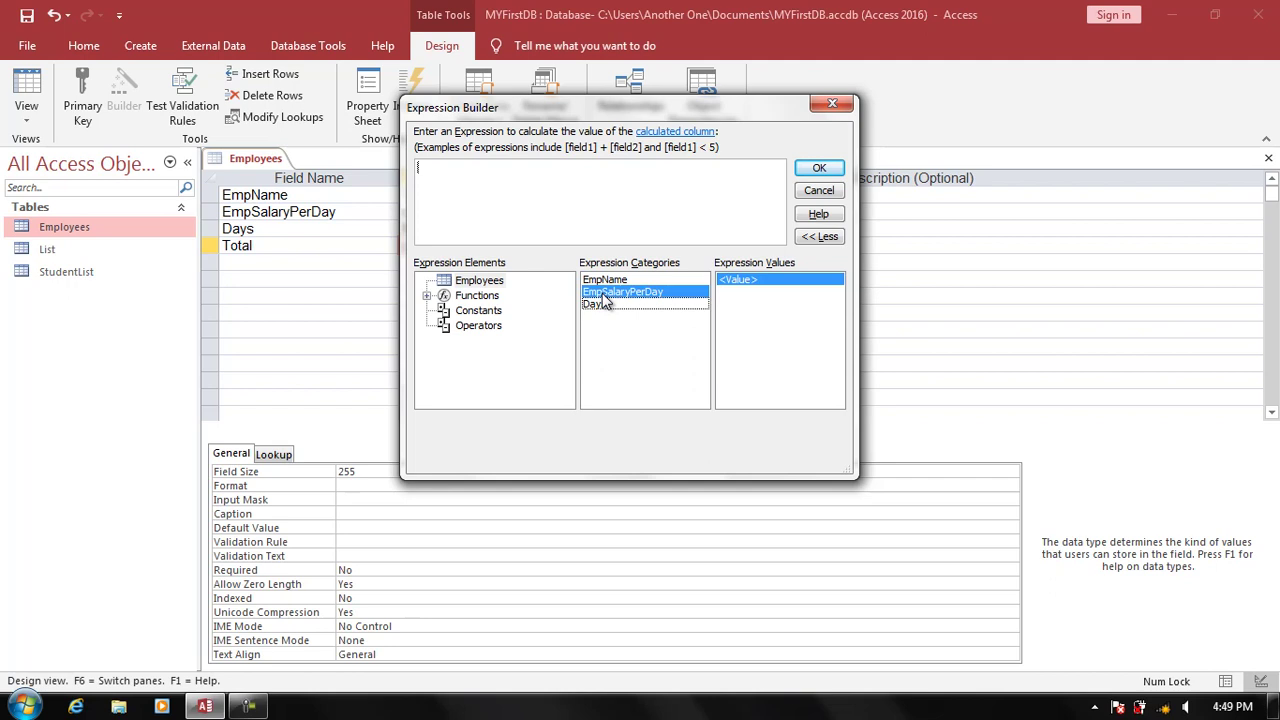
double_click(612, 294)
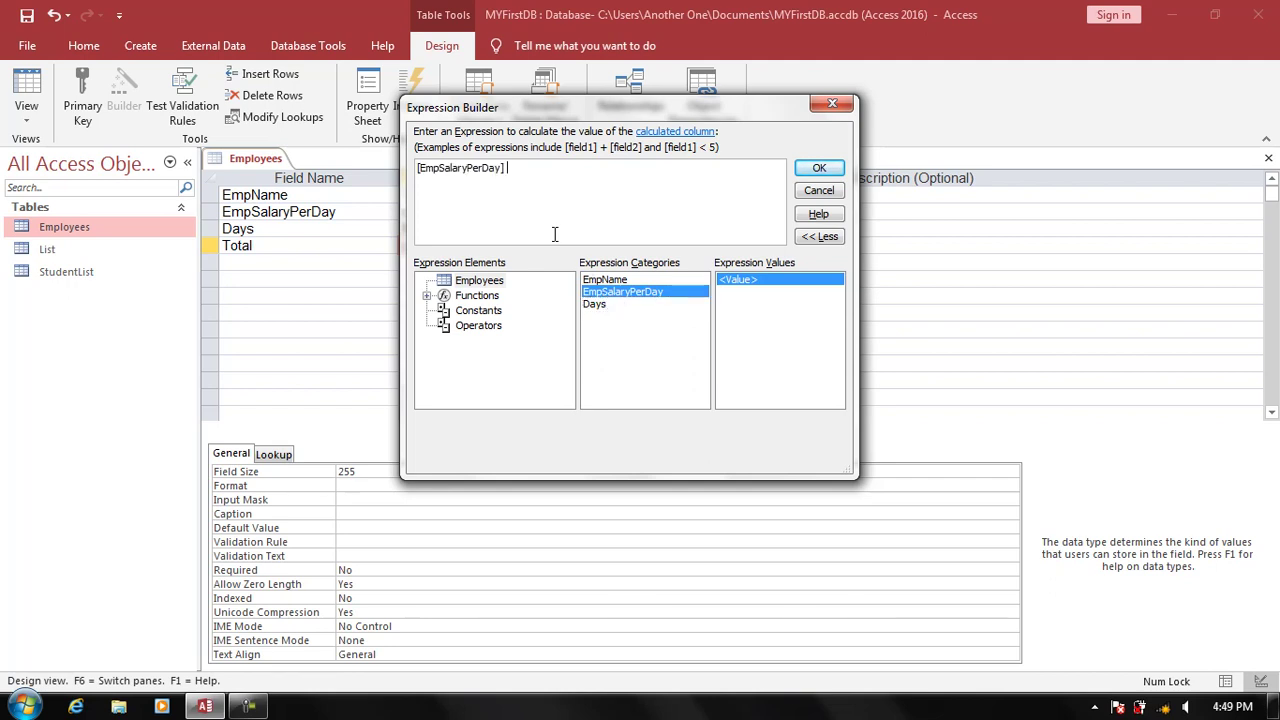
click(495, 184)
text(*)
text([Days)
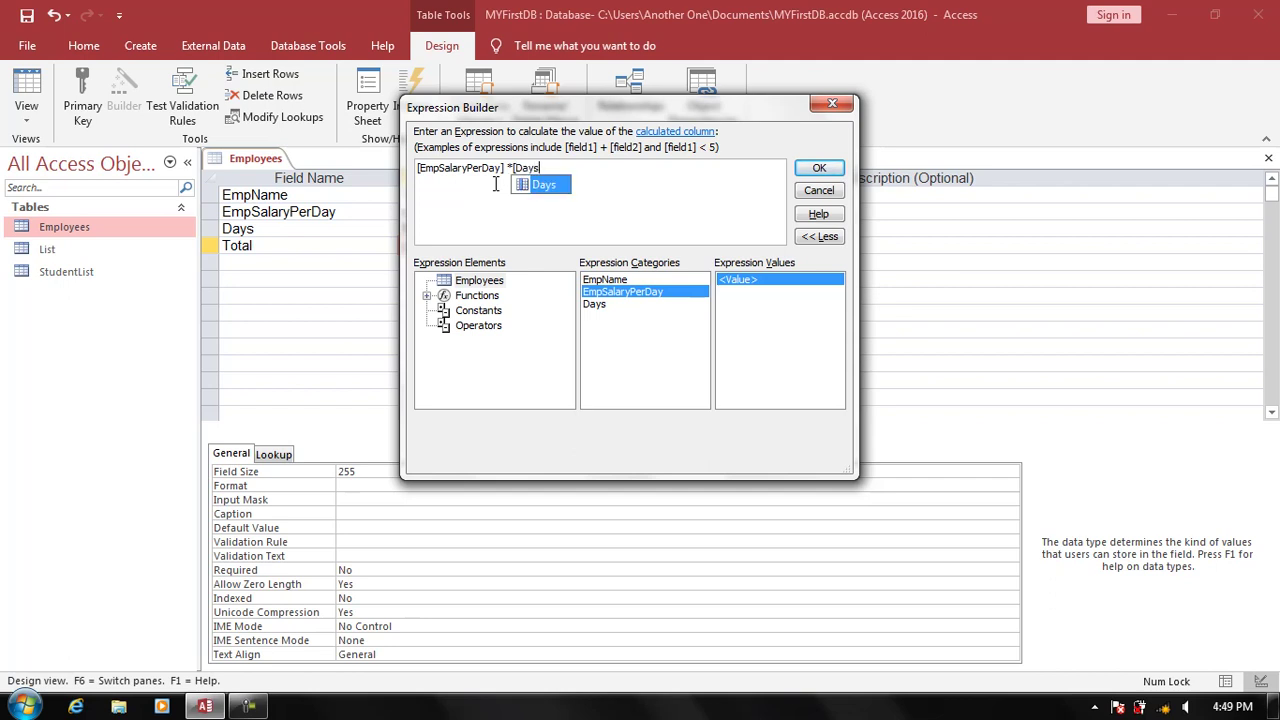
key(Tab)
click(832, 170)
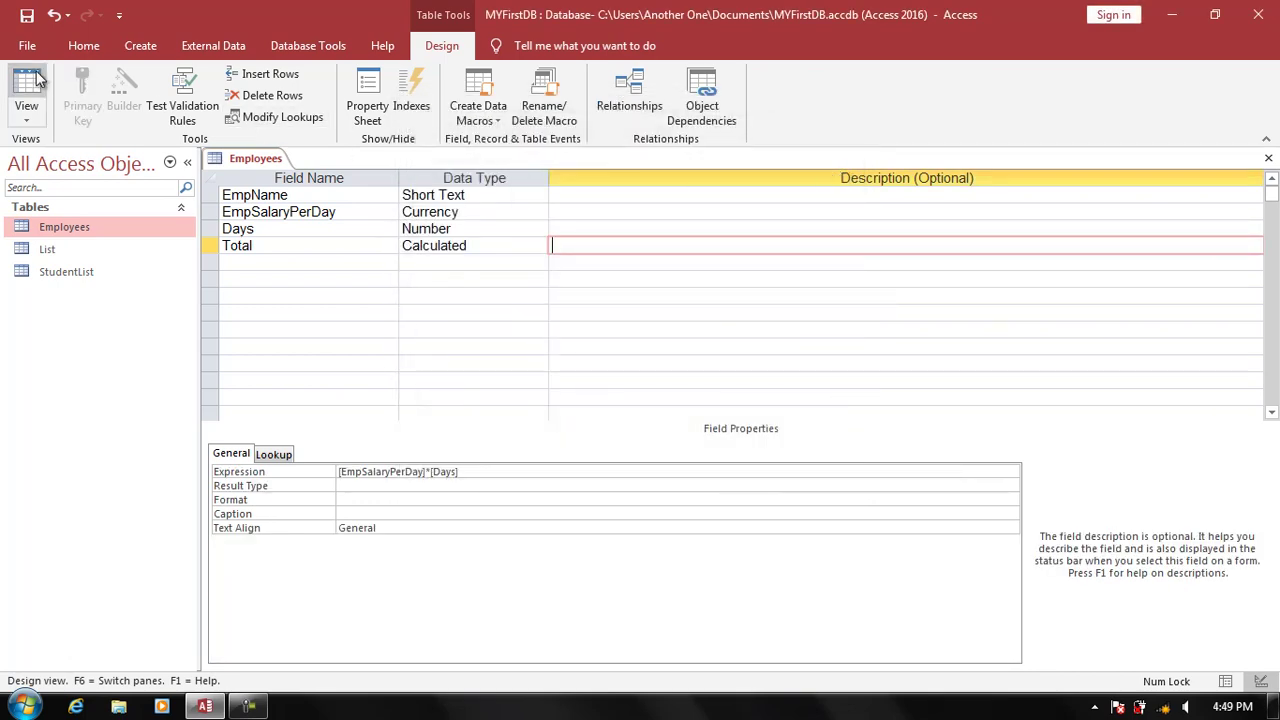
- Save Employees, check Totals $3,000, $63,000 and $1,800 in datasheet view, then close it
click(30, 88)
key(Return)
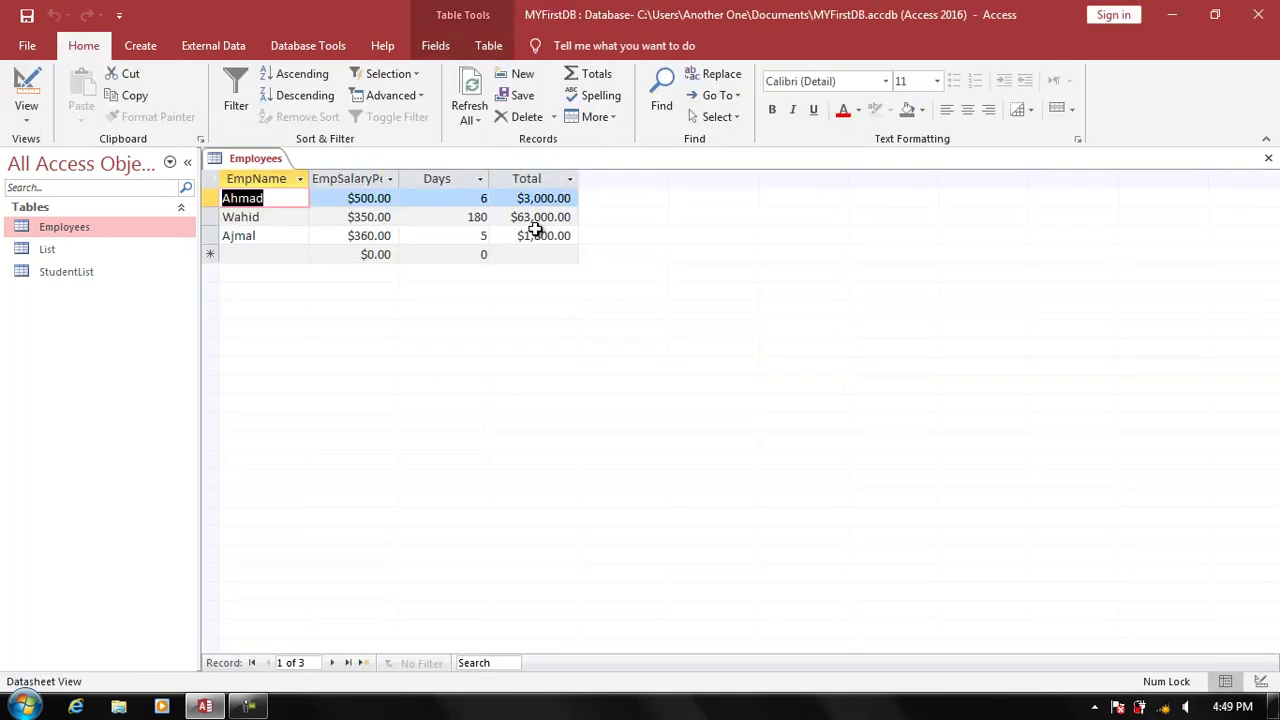
double_click(362, 198)
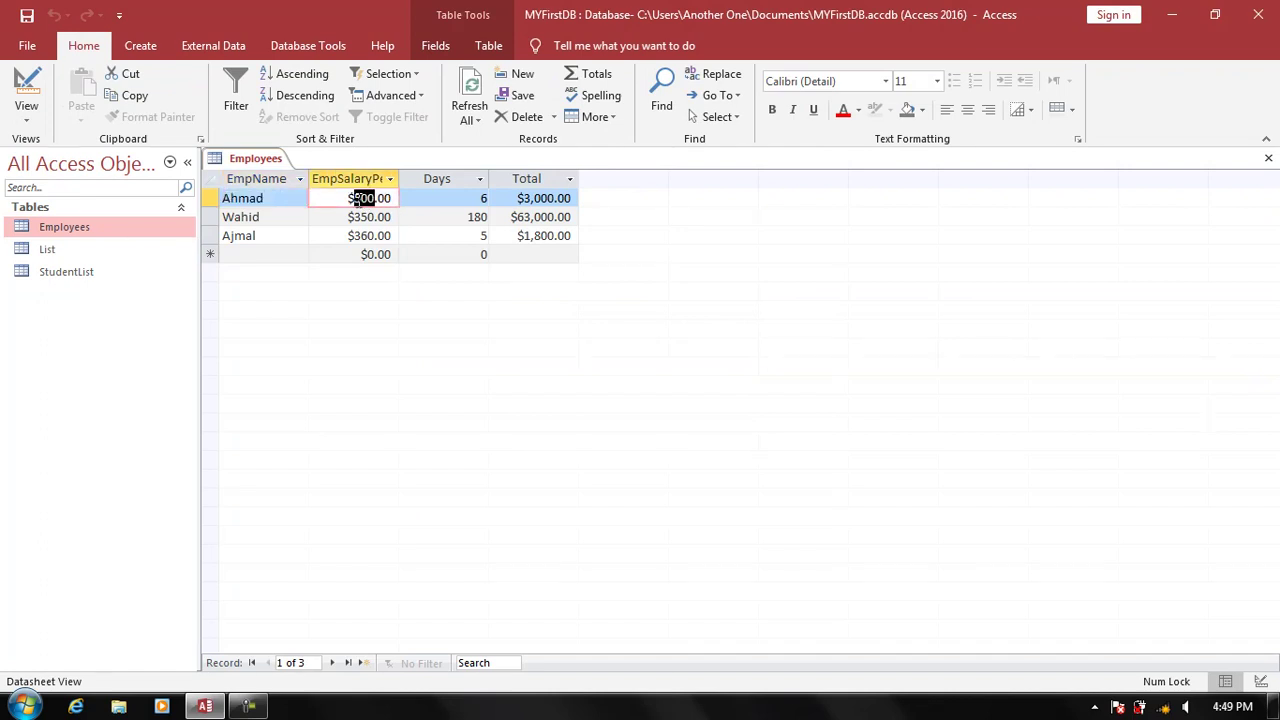
click(464, 200)
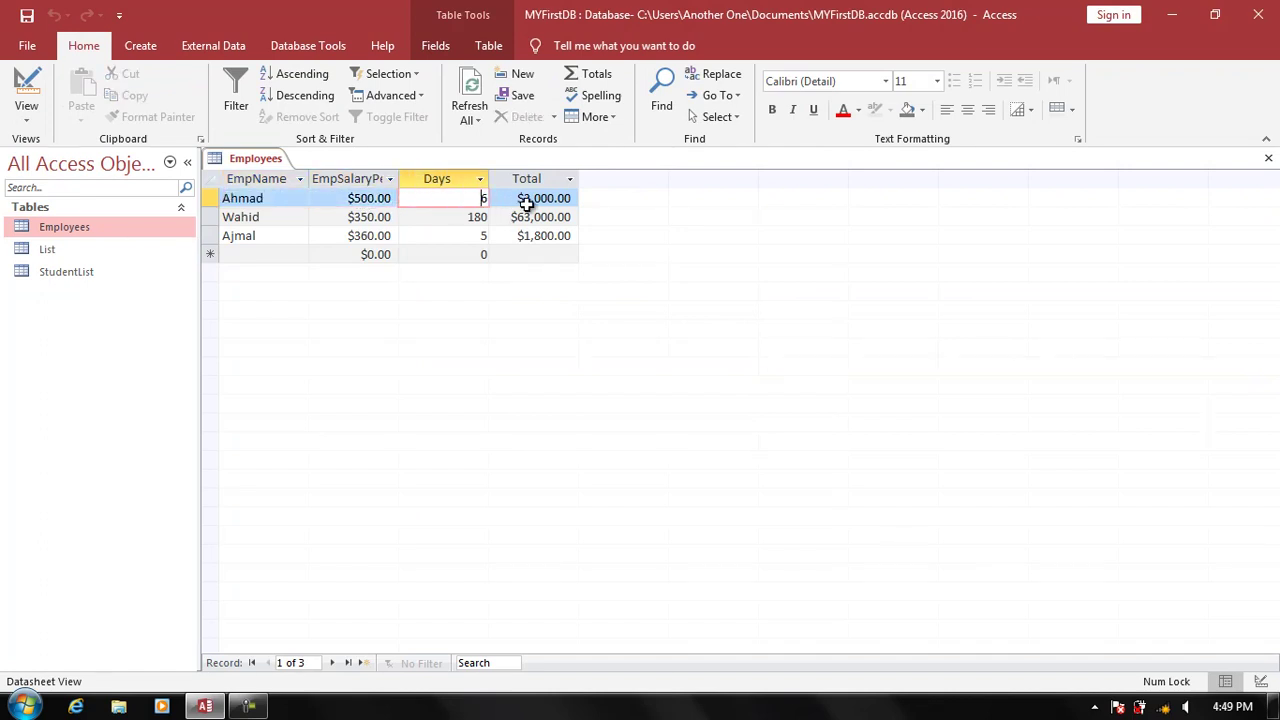
double_click(366, 217)
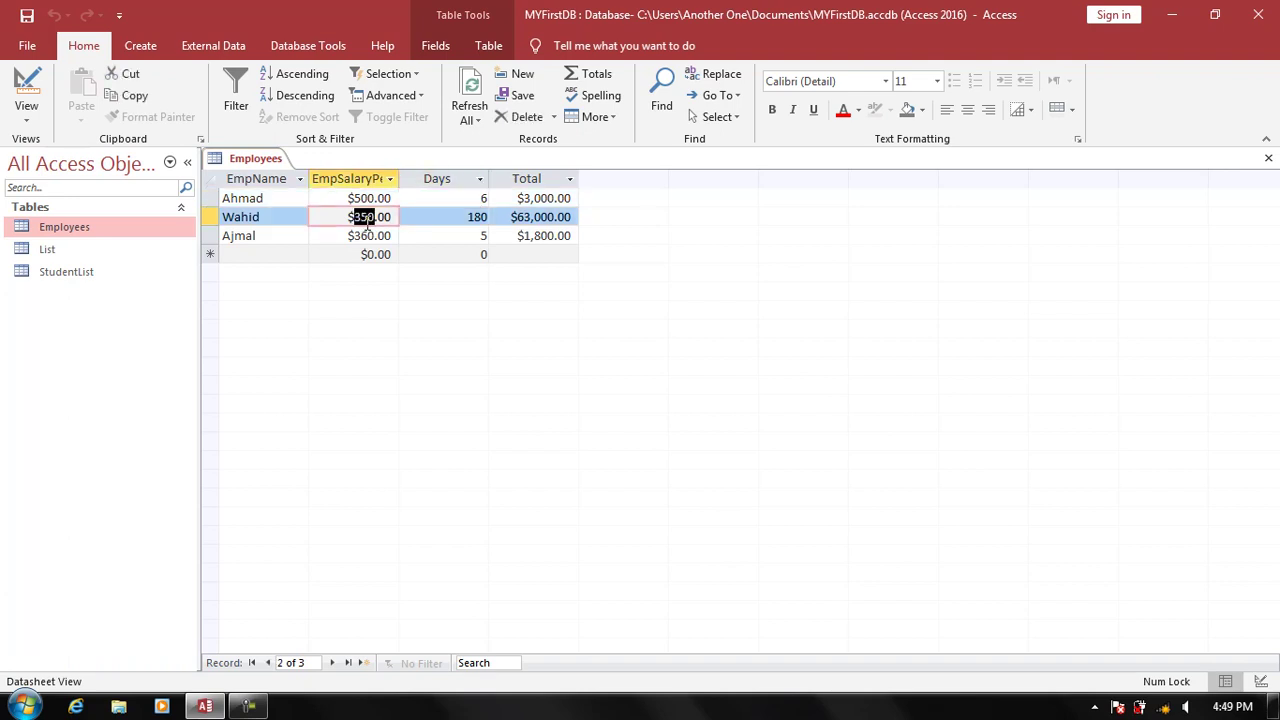
double_click(454, 217)
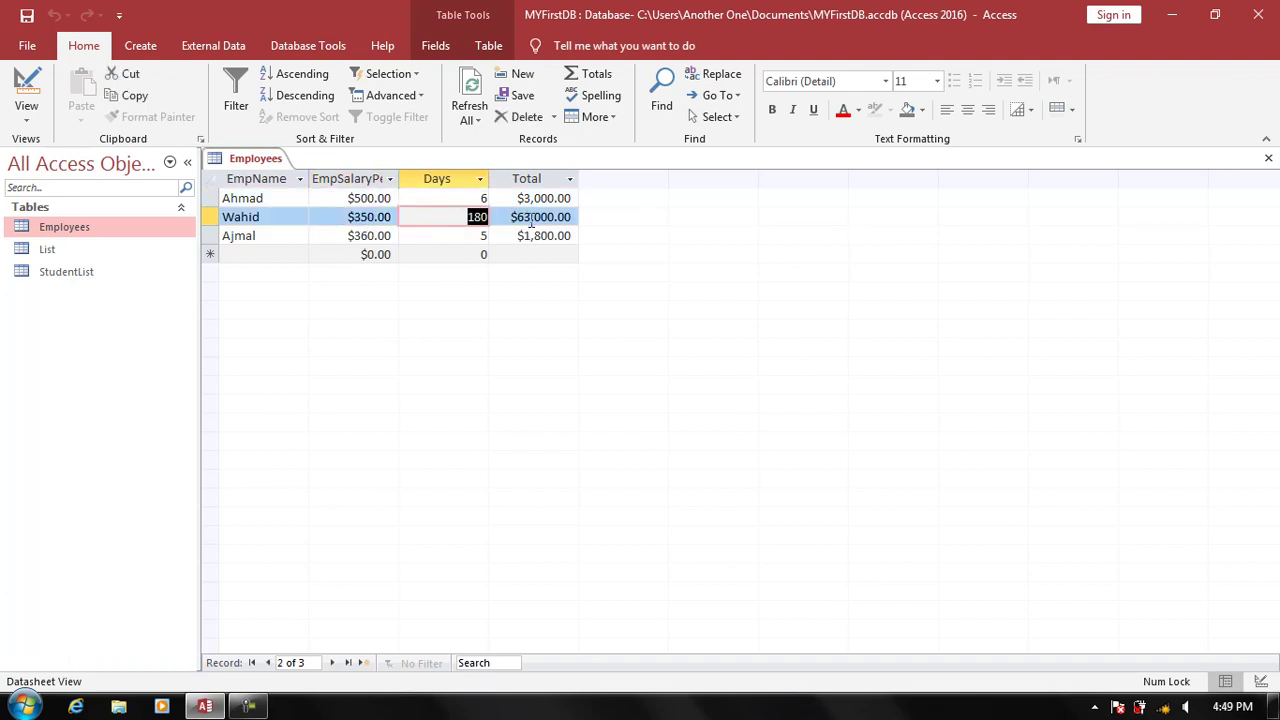
double_click(366, 236)
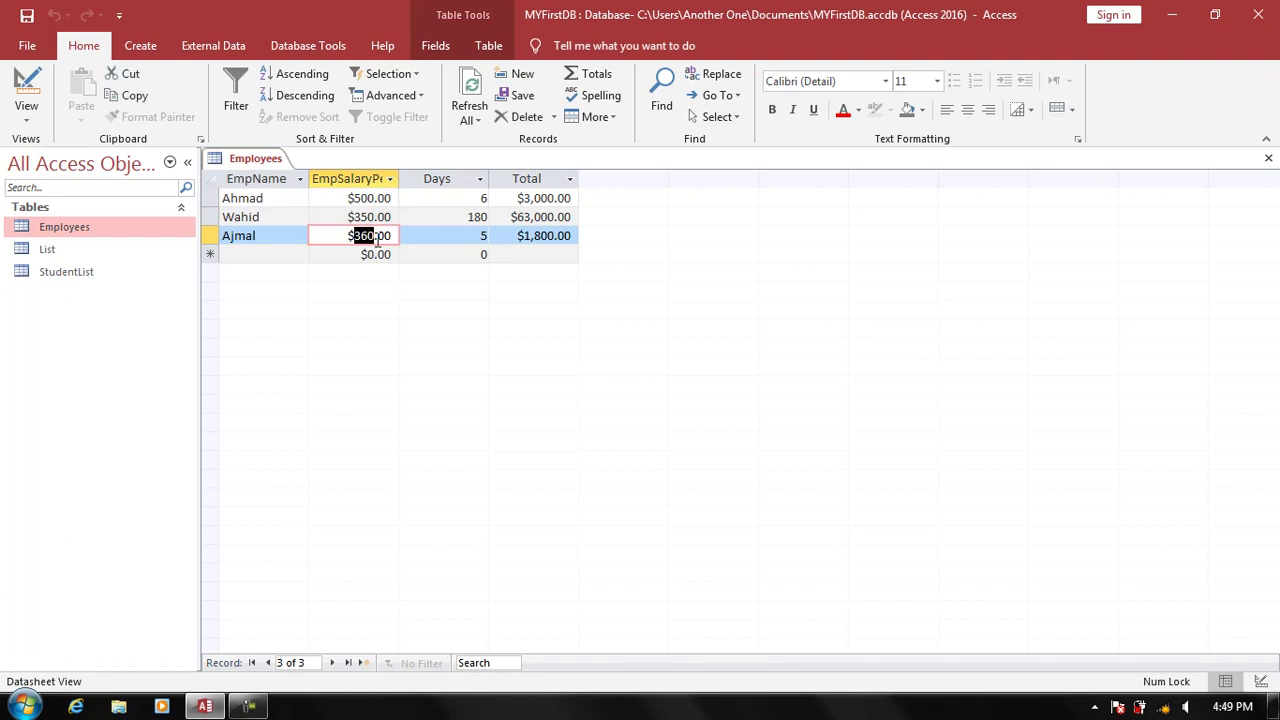
click(450, 236)
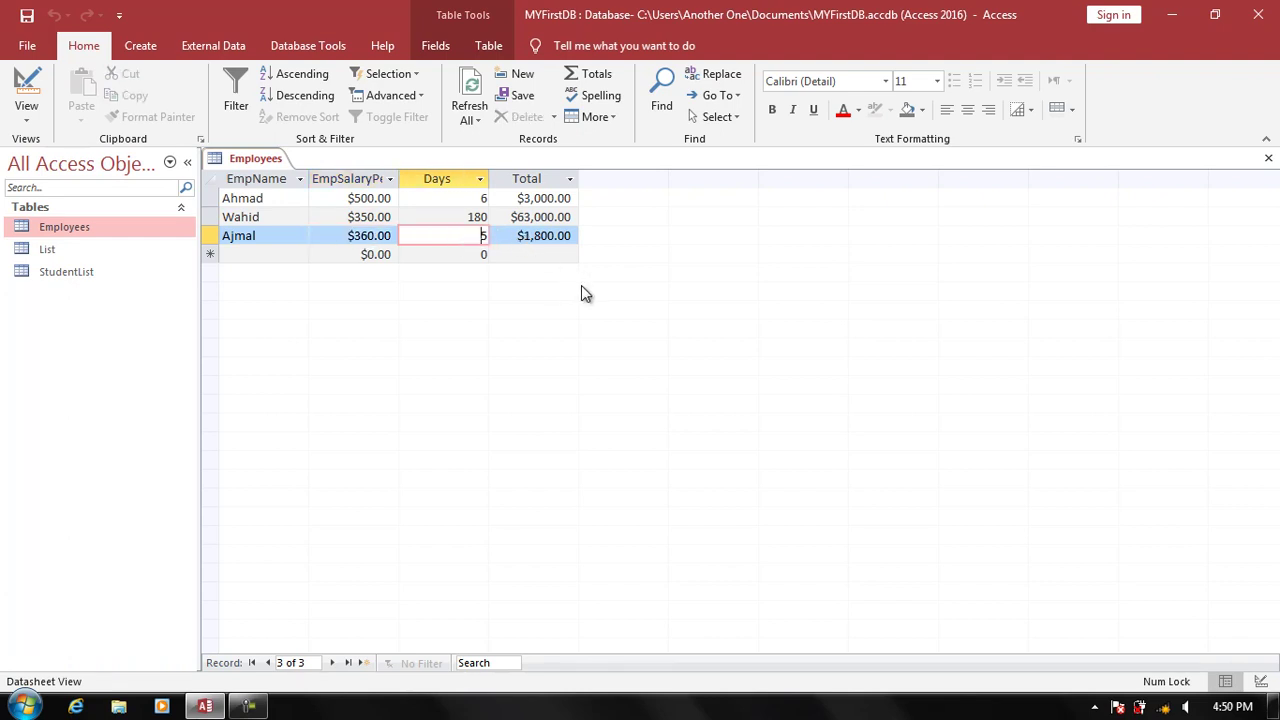
key(ctrl+w)
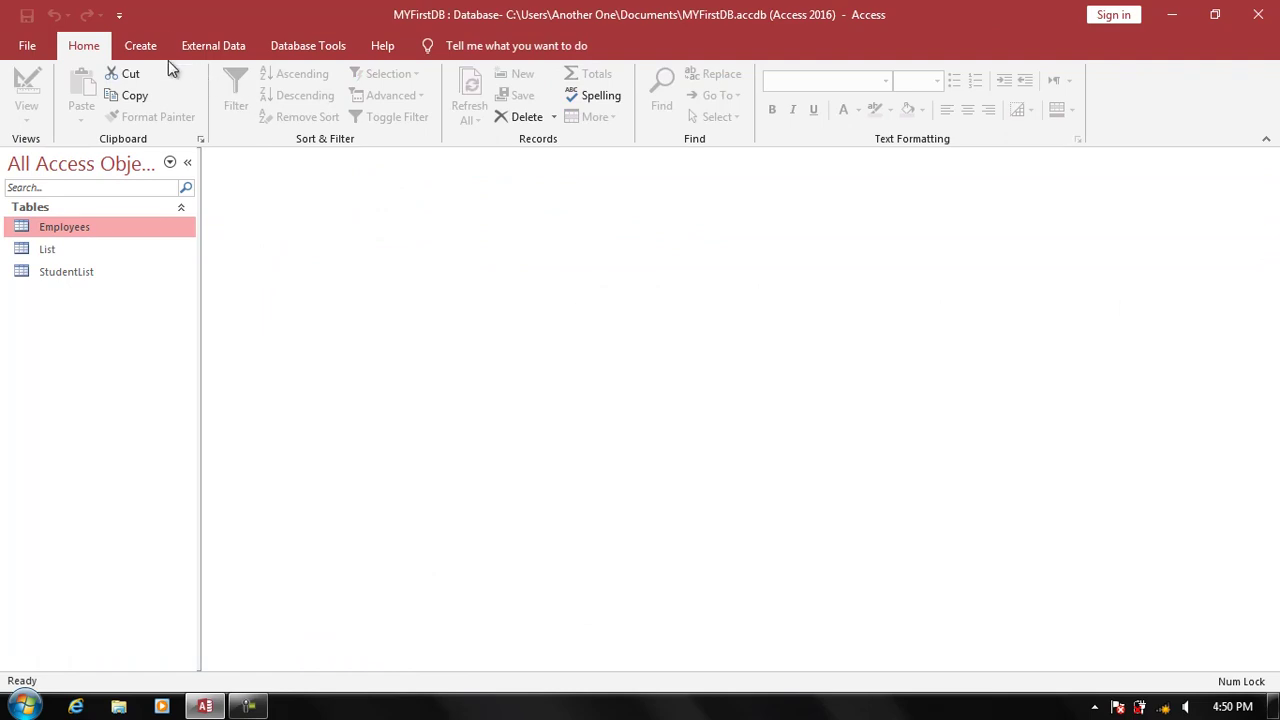
- Start a new table design with a Name field
click(157, 55)
click(145, 100)
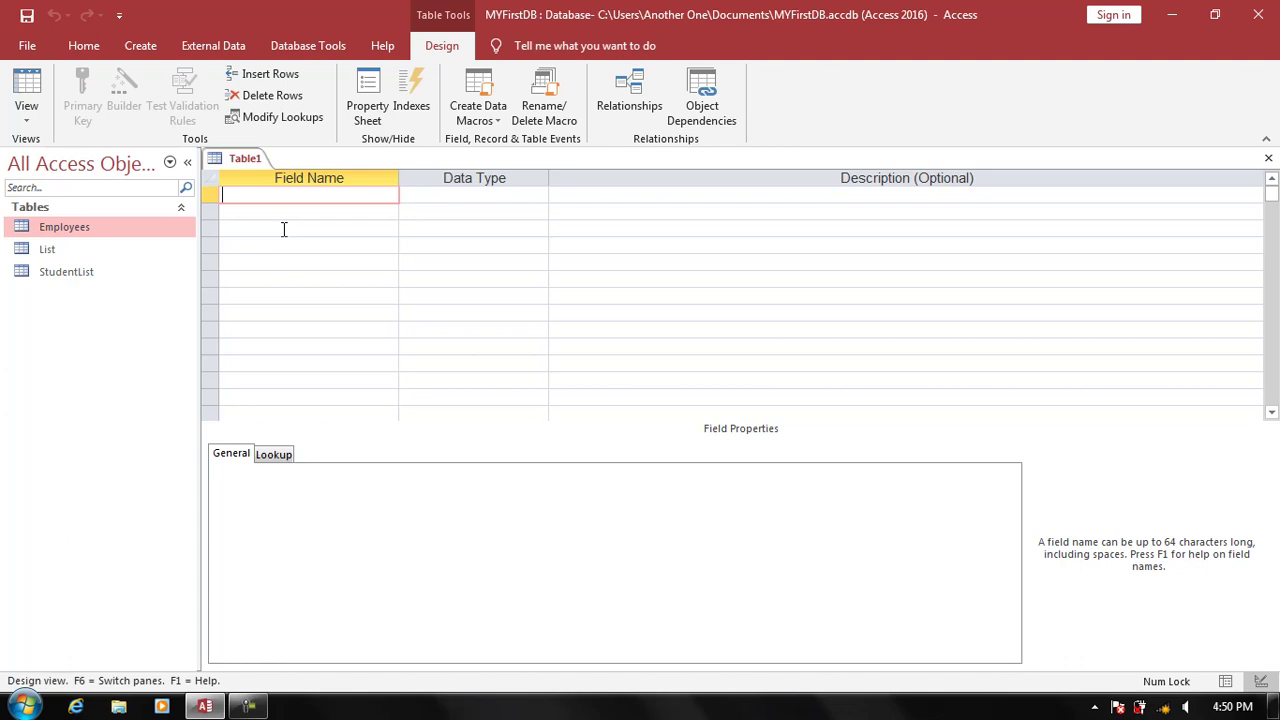
text(Name)
key(Down)
key(Return)
- Add Salary, Days and a Total field set to Calculated
text(Sala)
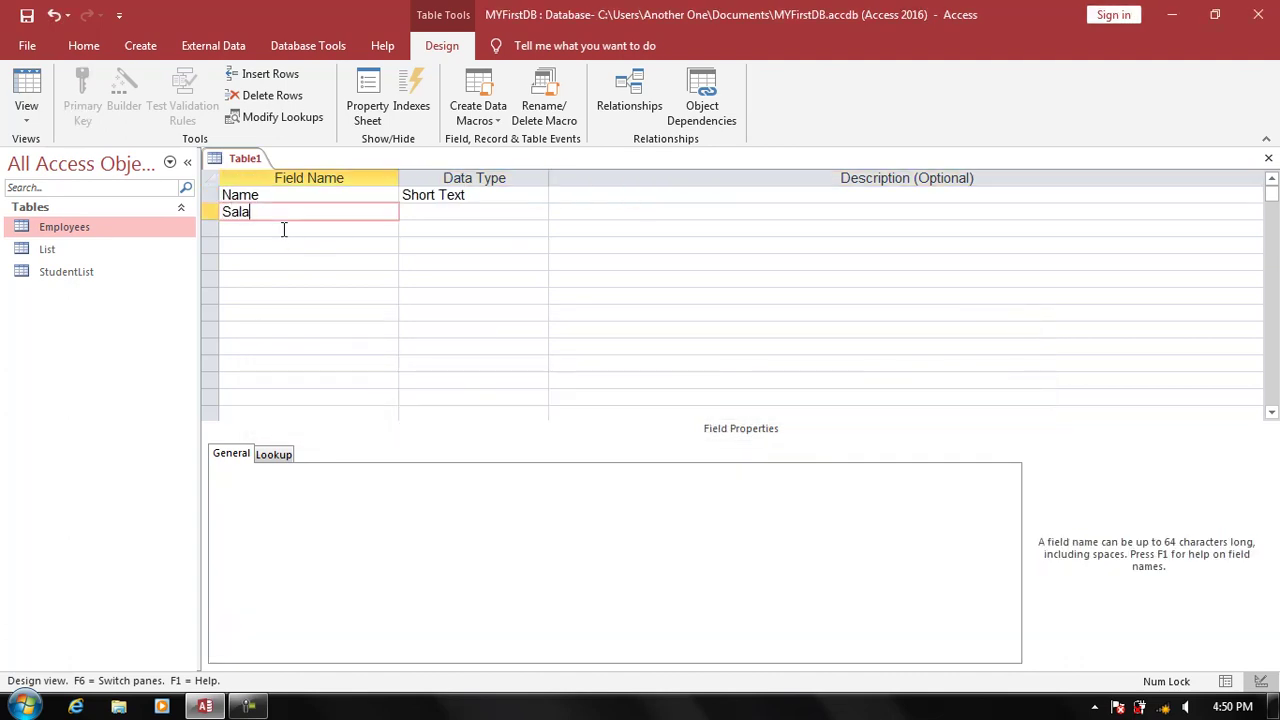
text(ry)
key(Return)
key(Return)
key(Return)
text(Da)
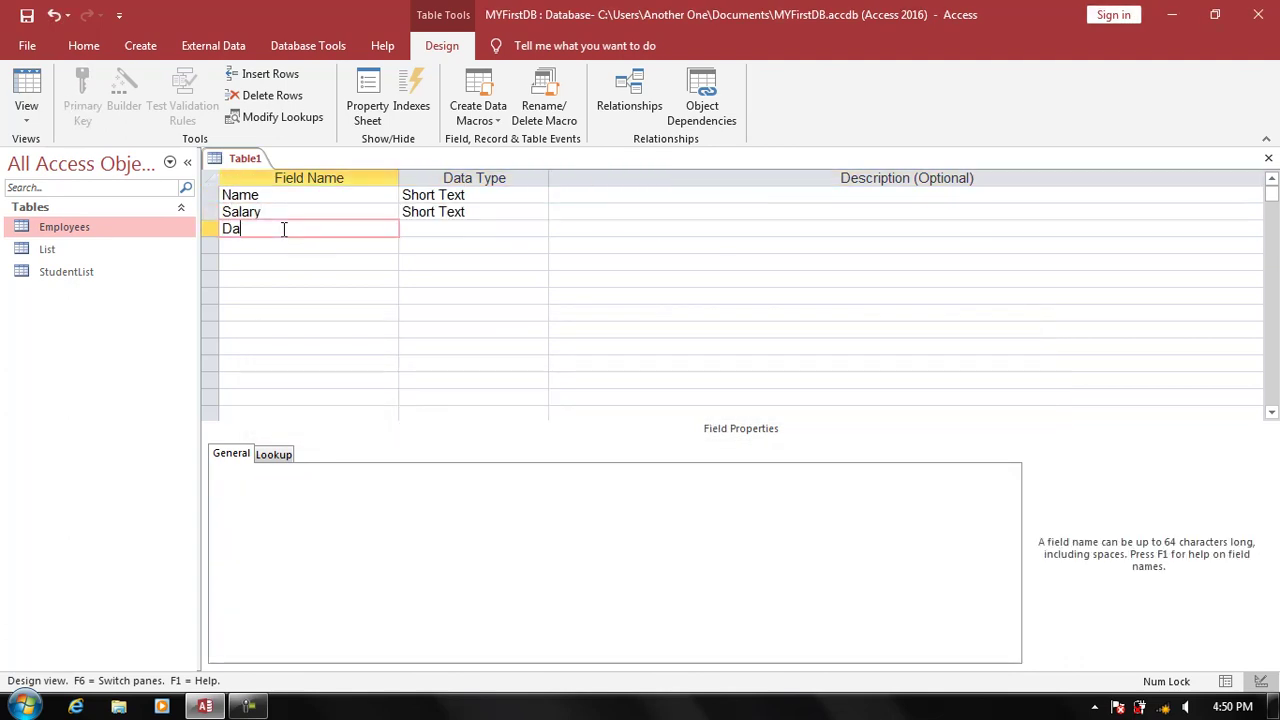
text(ys)
key(Return)
key(Return)
key(Return)
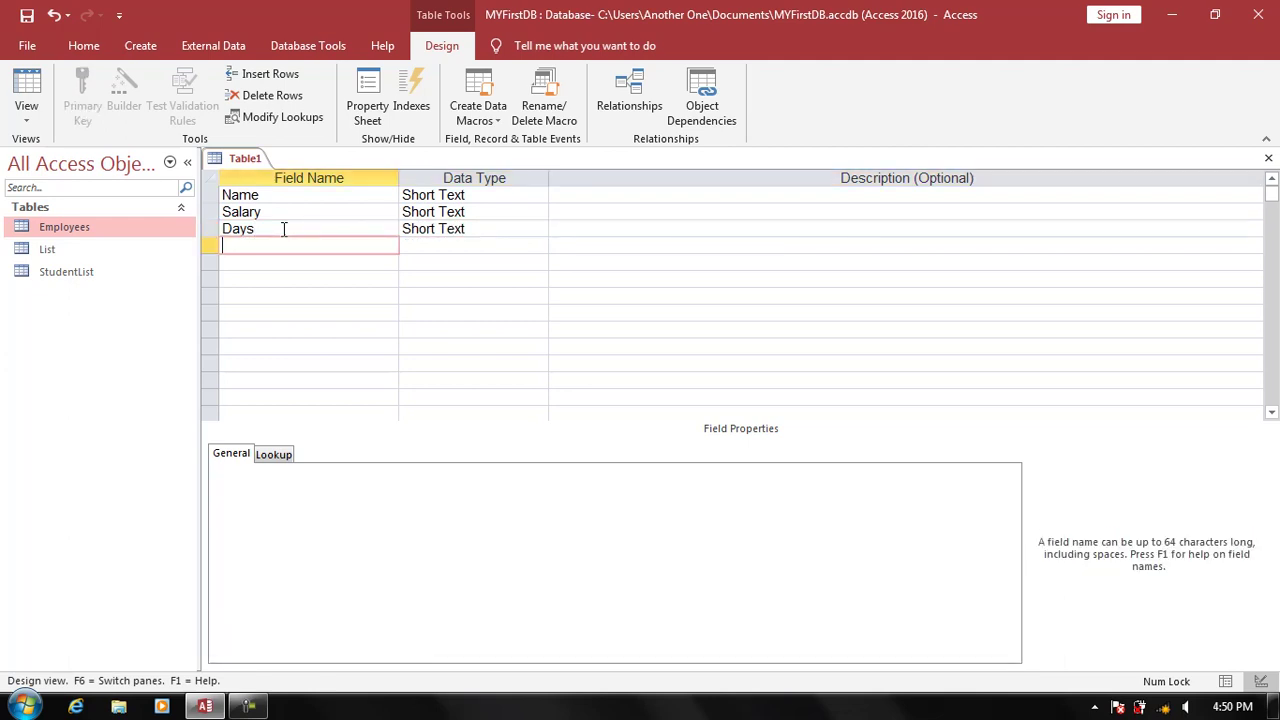
text(Total)
key(Return)
text(c)
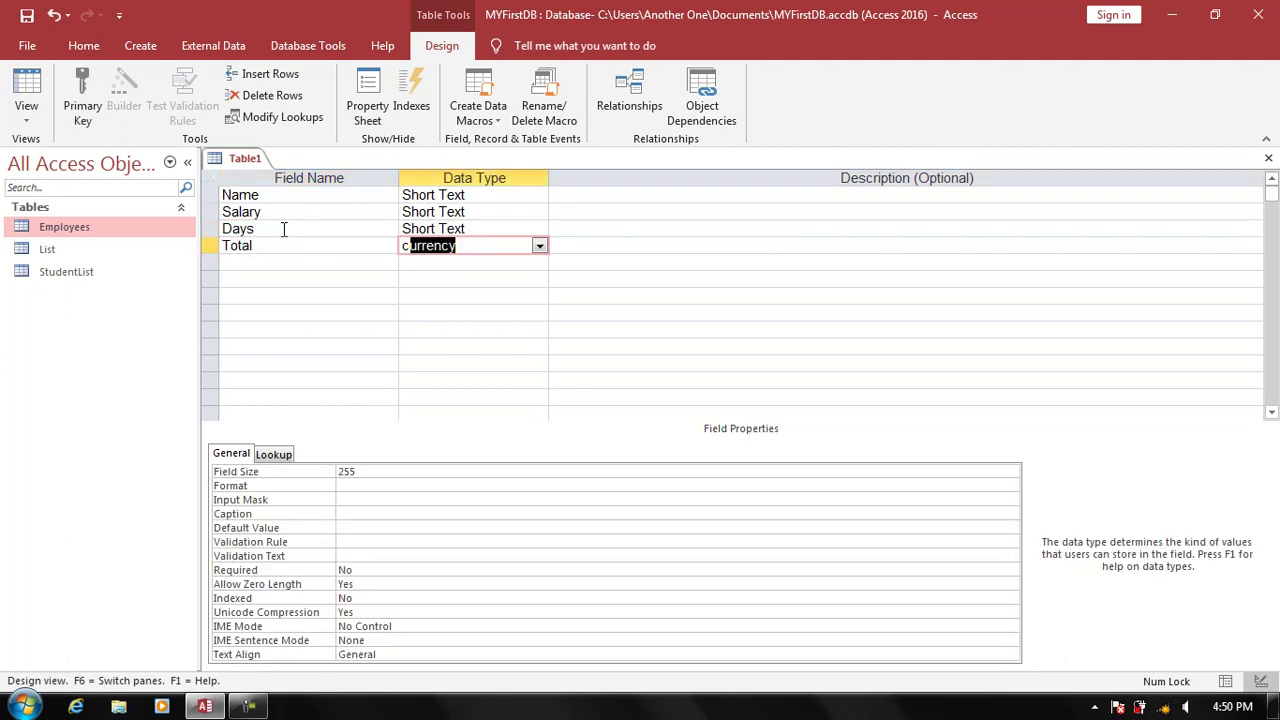
text(a)
key(Return)
text([)
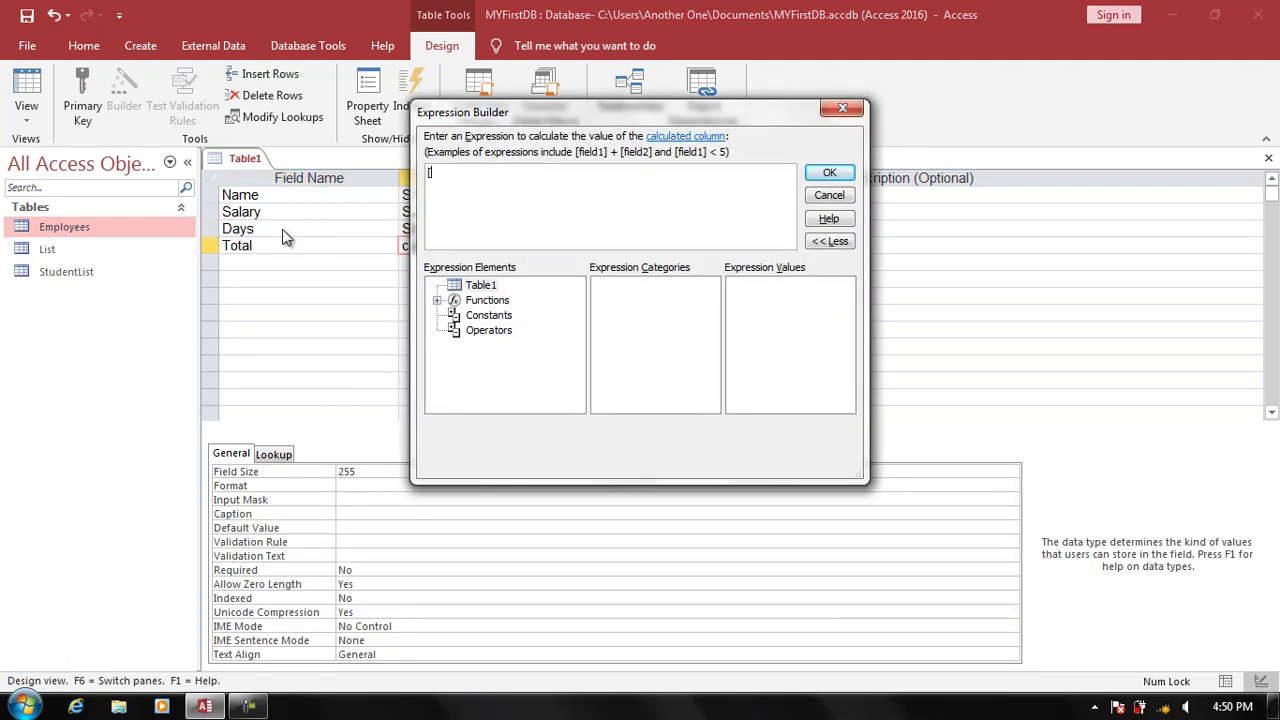
- Give the Total field the expression [Salary]*[Days] and accept it
text(S)
key(BackSpace)
text(Sa;a)
key(BackSpace)
key(BackSpace)
key(BackSpace)
text(ala)
text(ry]*)
text([D)
text(ays])
click(829, 173)
- Switch to datasheet view, saving the table as Extra and declining a primary key
click(26, 95)
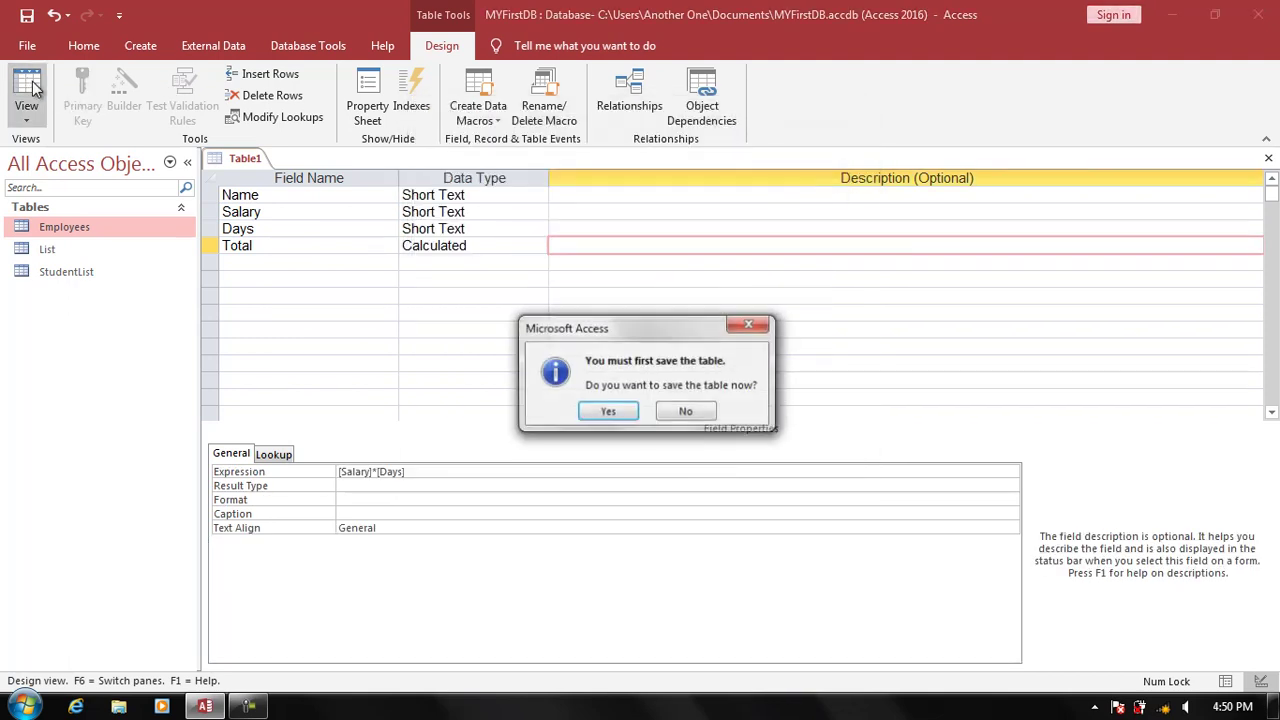
key(Return)
text(Sal)
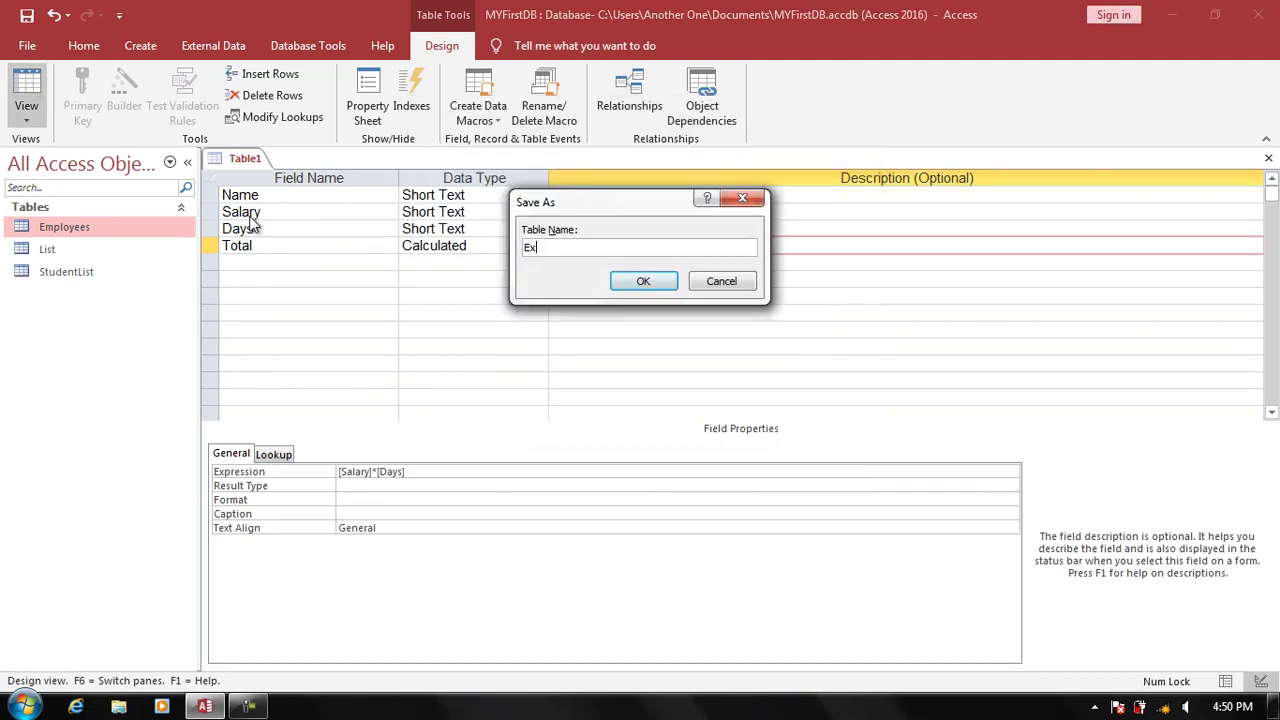
text(ary)
key(Return)
key(Tab)
- Confirm no primary key and enter a first record with Salary 2500 and Days 80
key(Return)
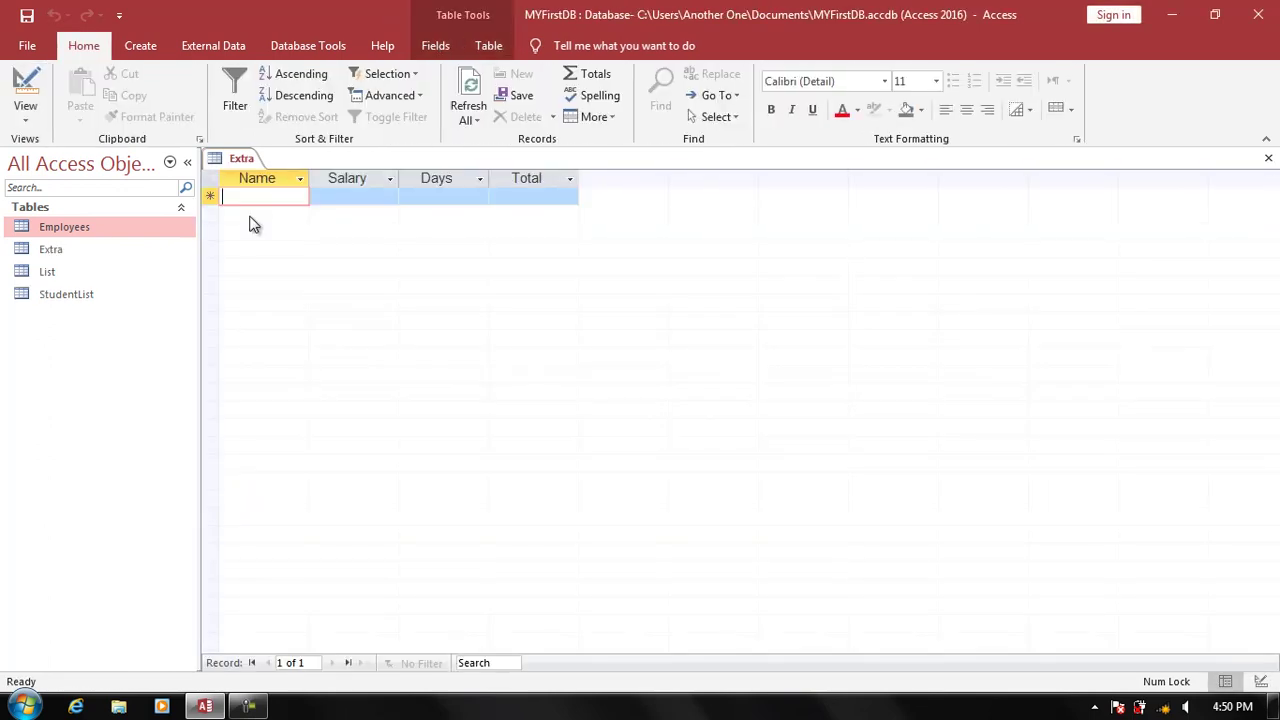
text(Ahmad)
key(Tab)
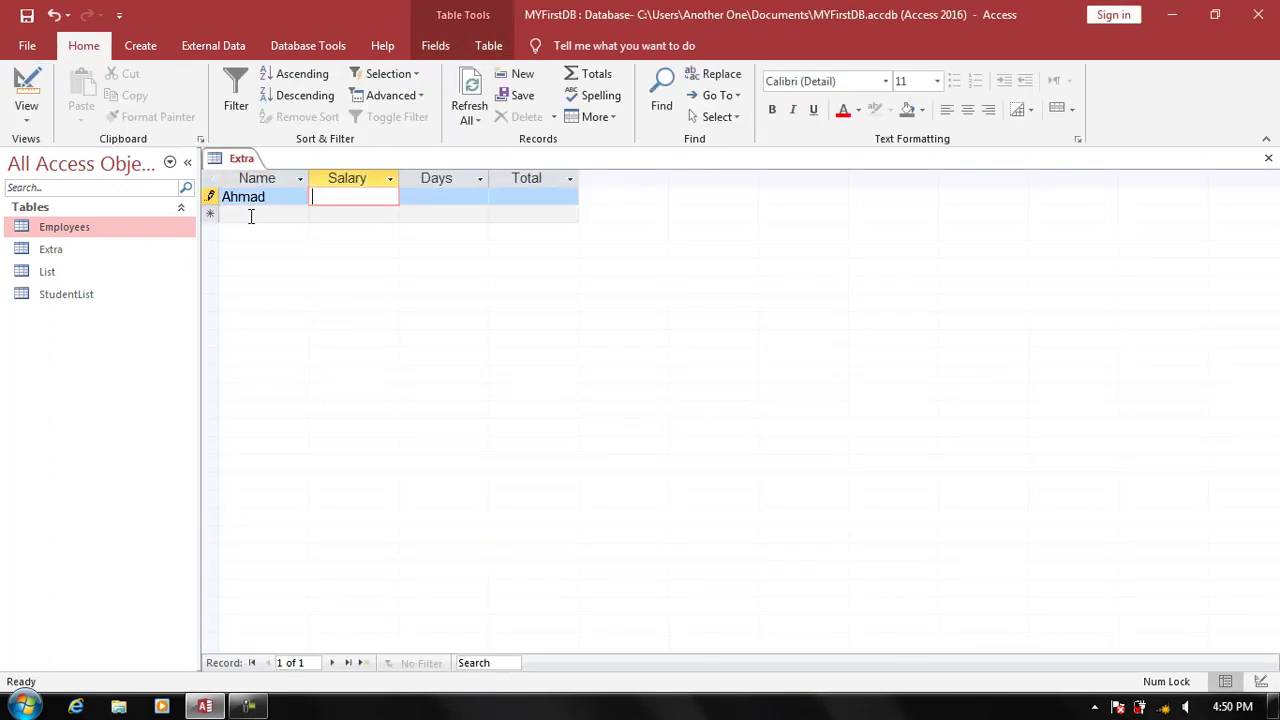
text(2500)
key(Tab)
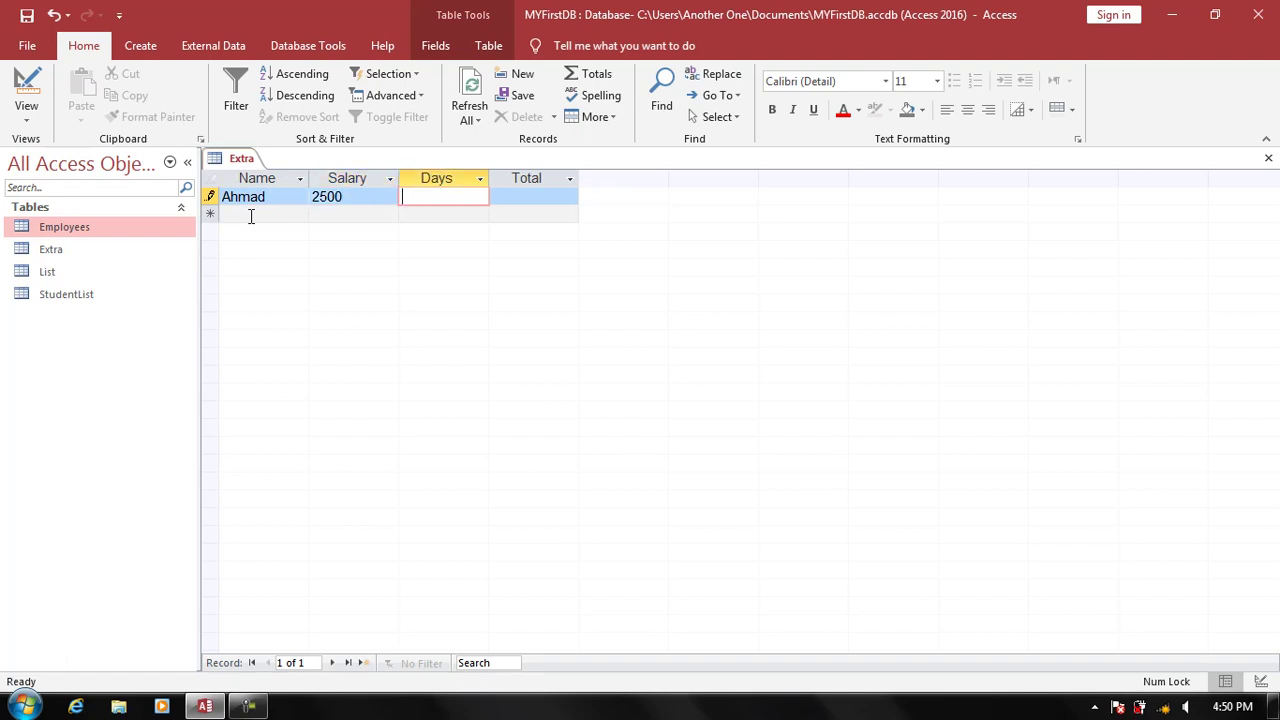
text(80)
key(Tab)
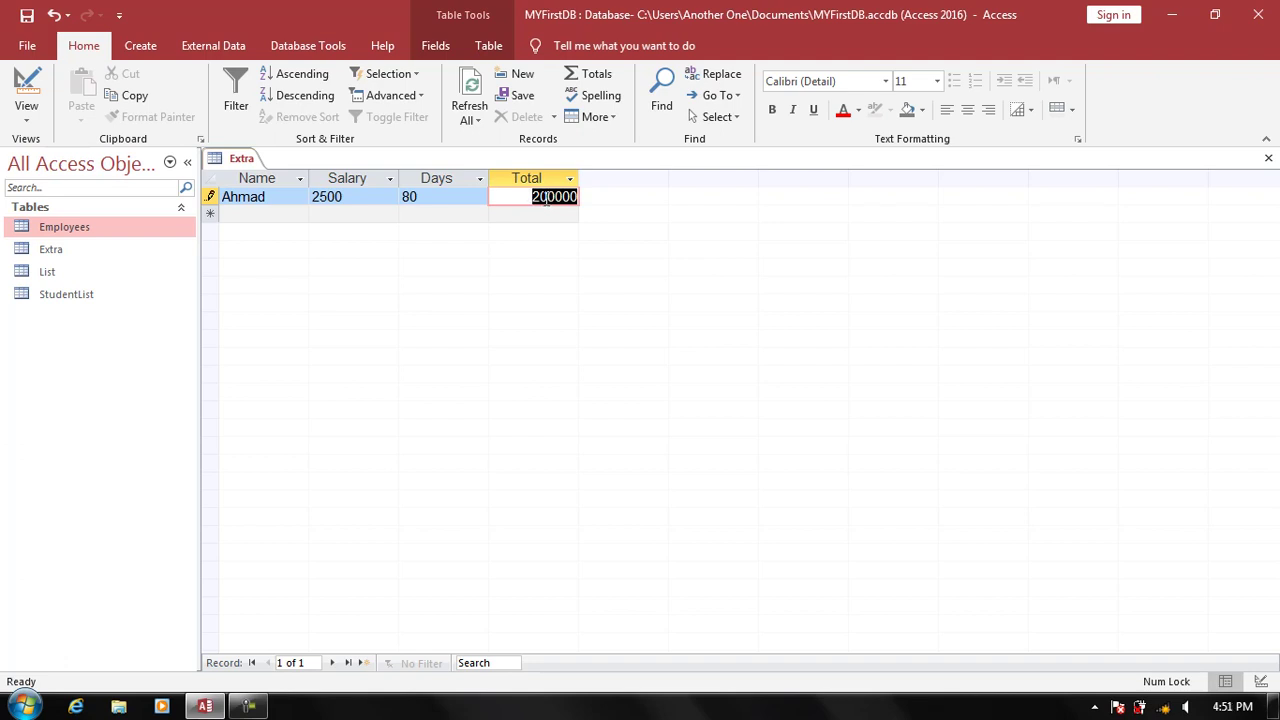
- Add a second record with Salary 40 and Days 10, giving Total 400
click(261, 213)
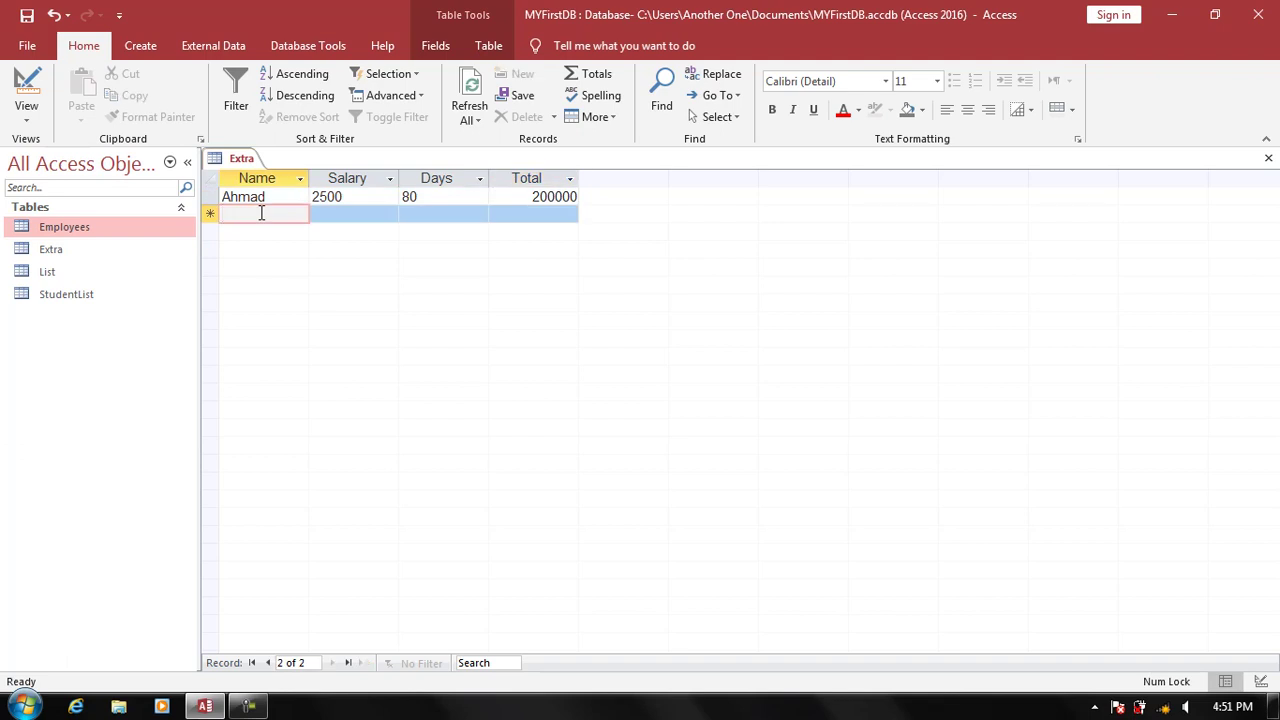
text(Imran)
key(Tab)
text(4)
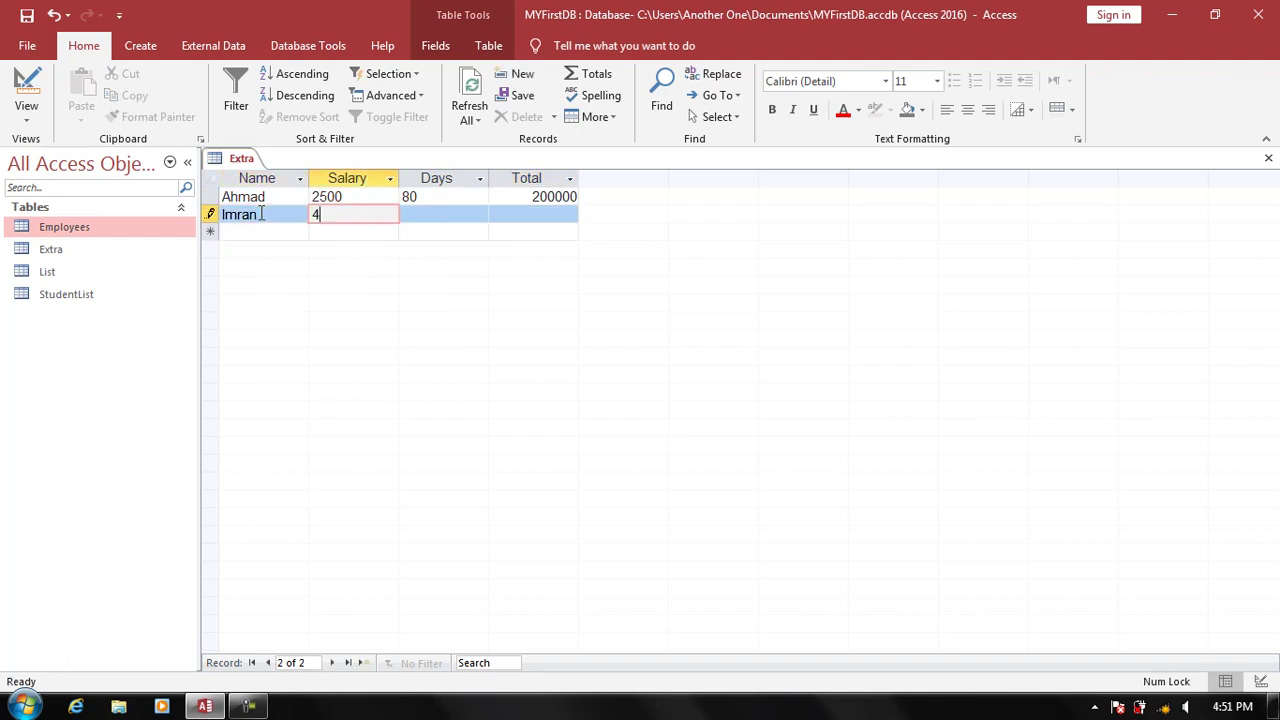
text(0)
key(Tab)
text(1)
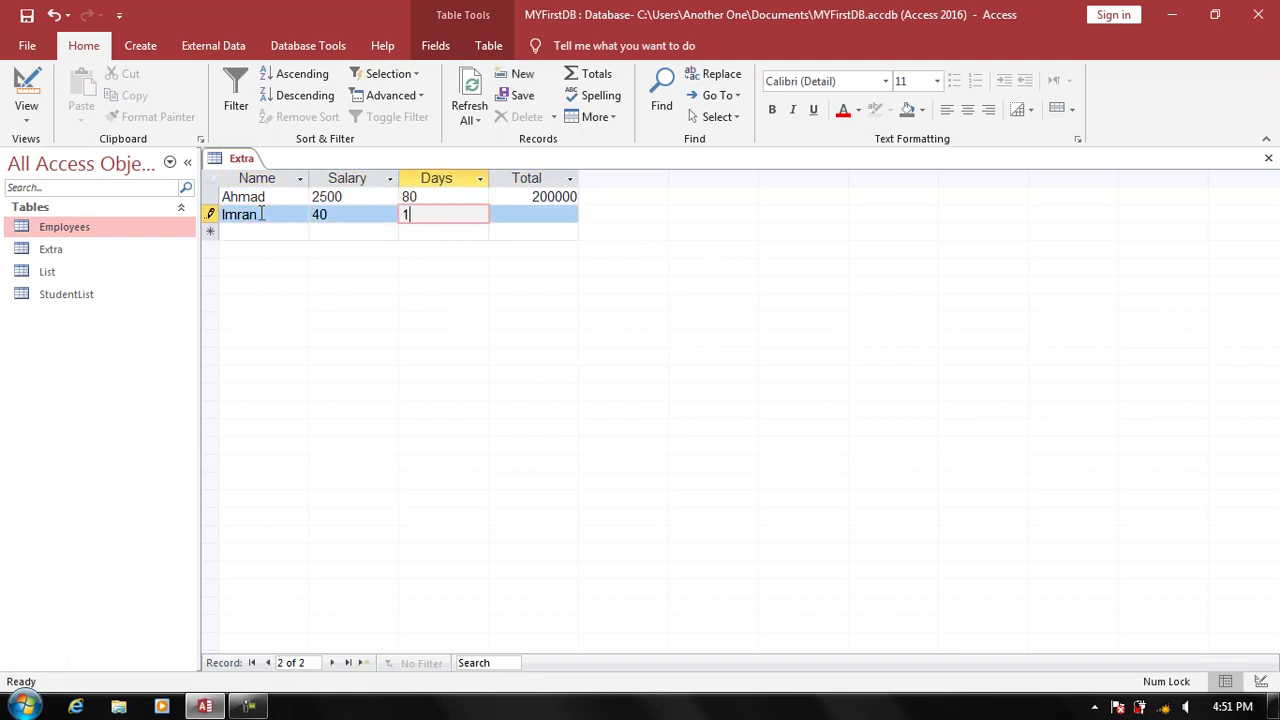
text(0)
key(Tab)
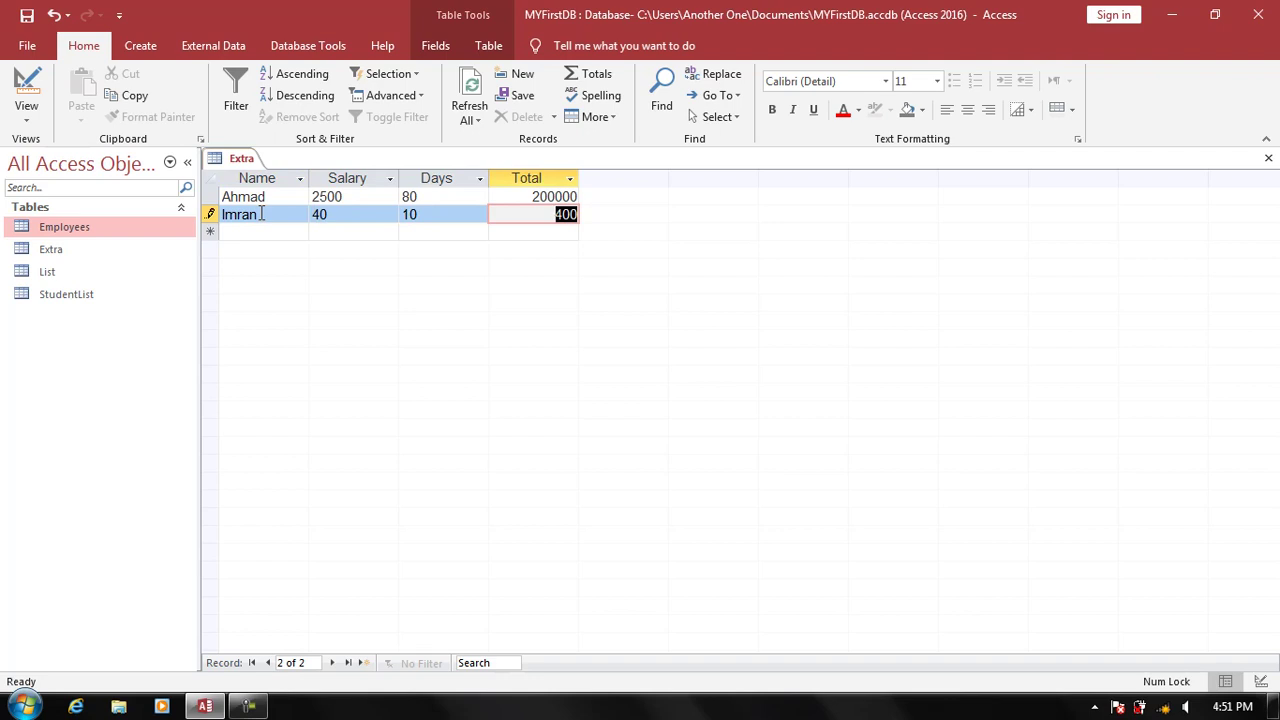
key(Tab)
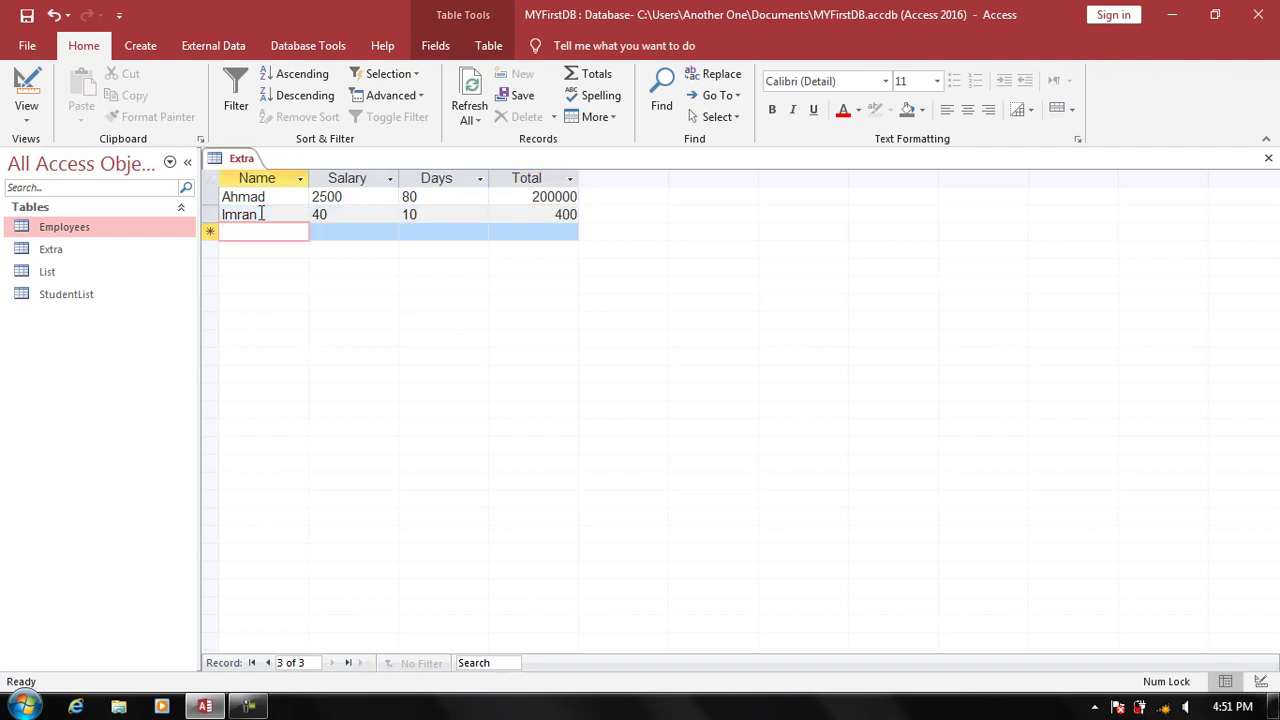
- Toggle Design and Datasheet view, then enter a record with Salary Tow and Days Three
click(26, 95)
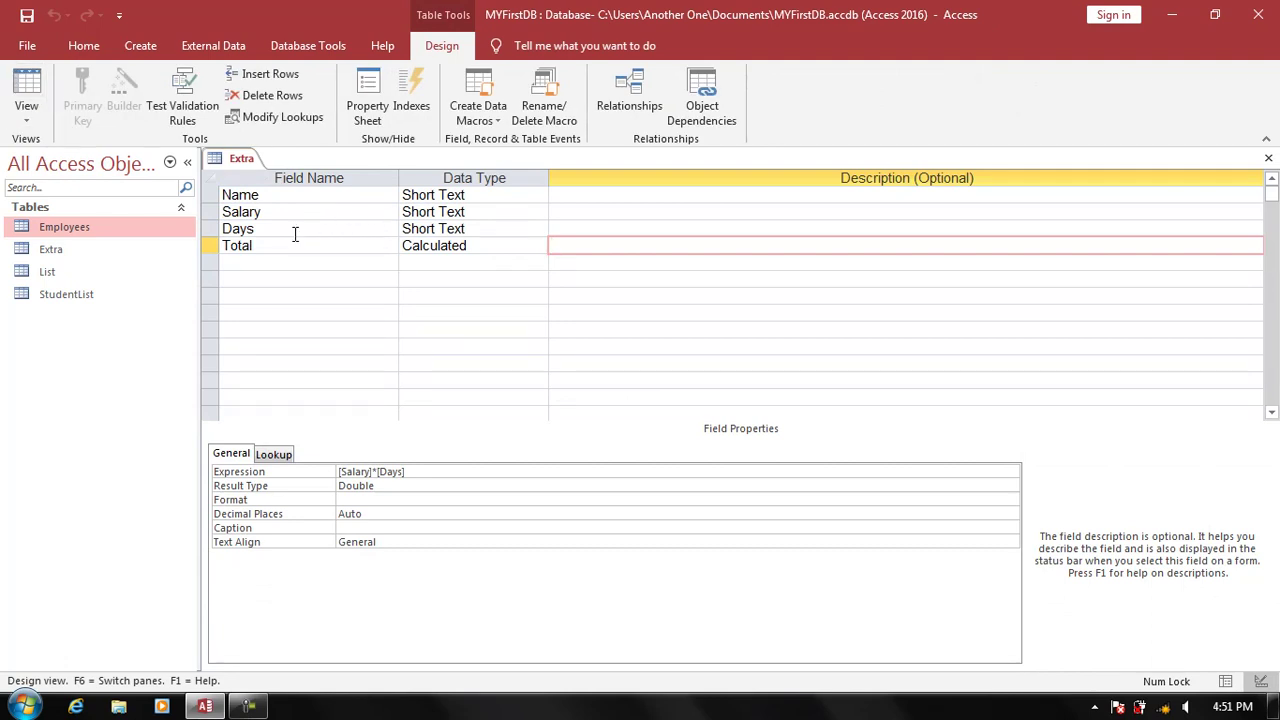
click(26, 95)
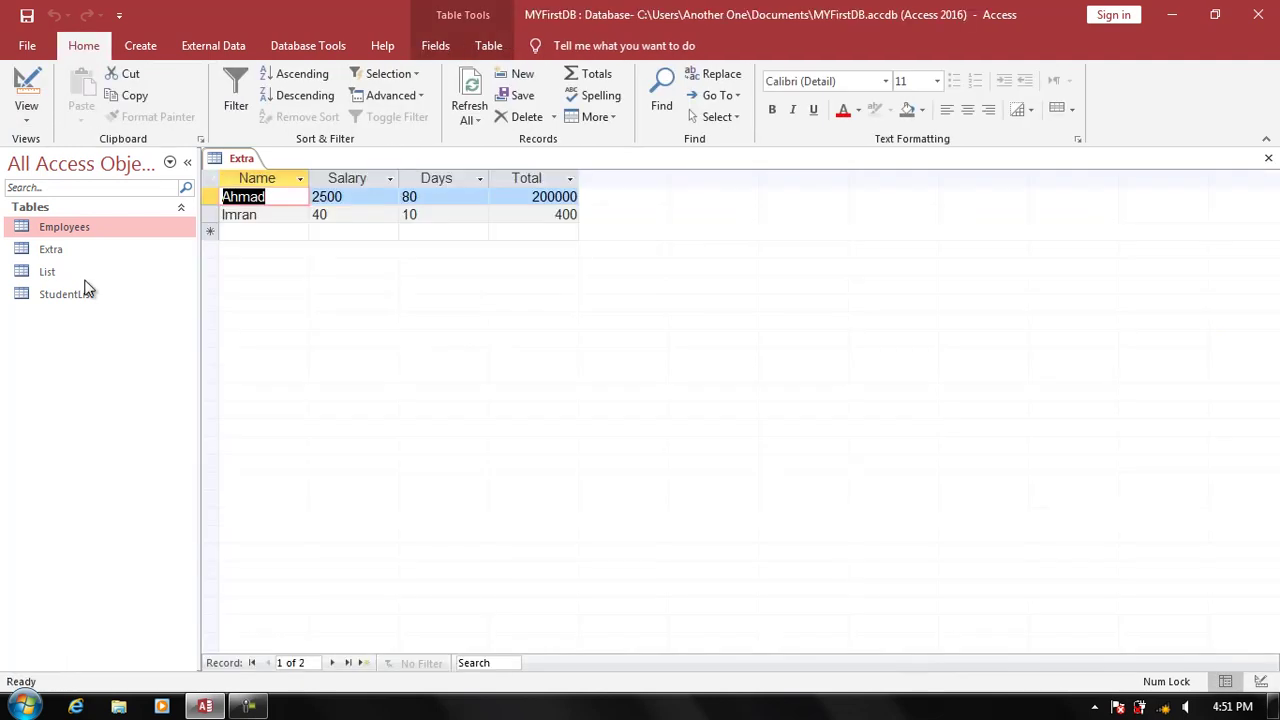
click(245, 240)
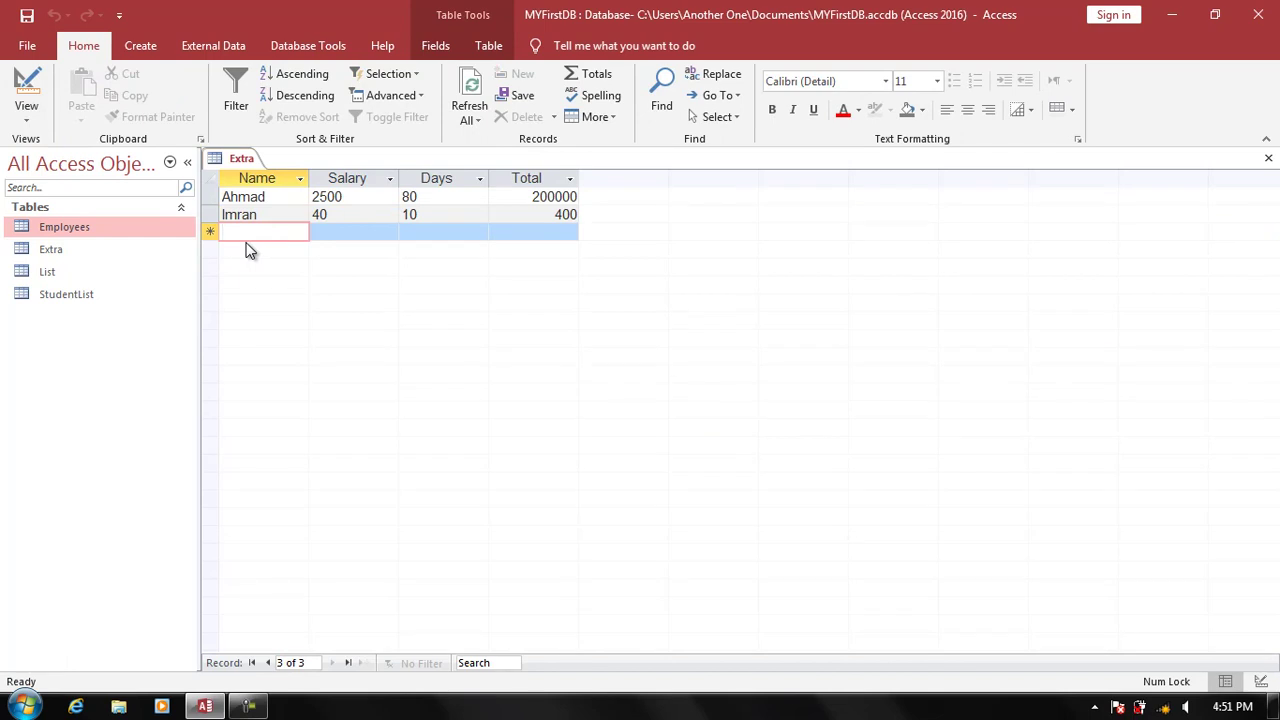
text(Ahmad)
key(Tab)
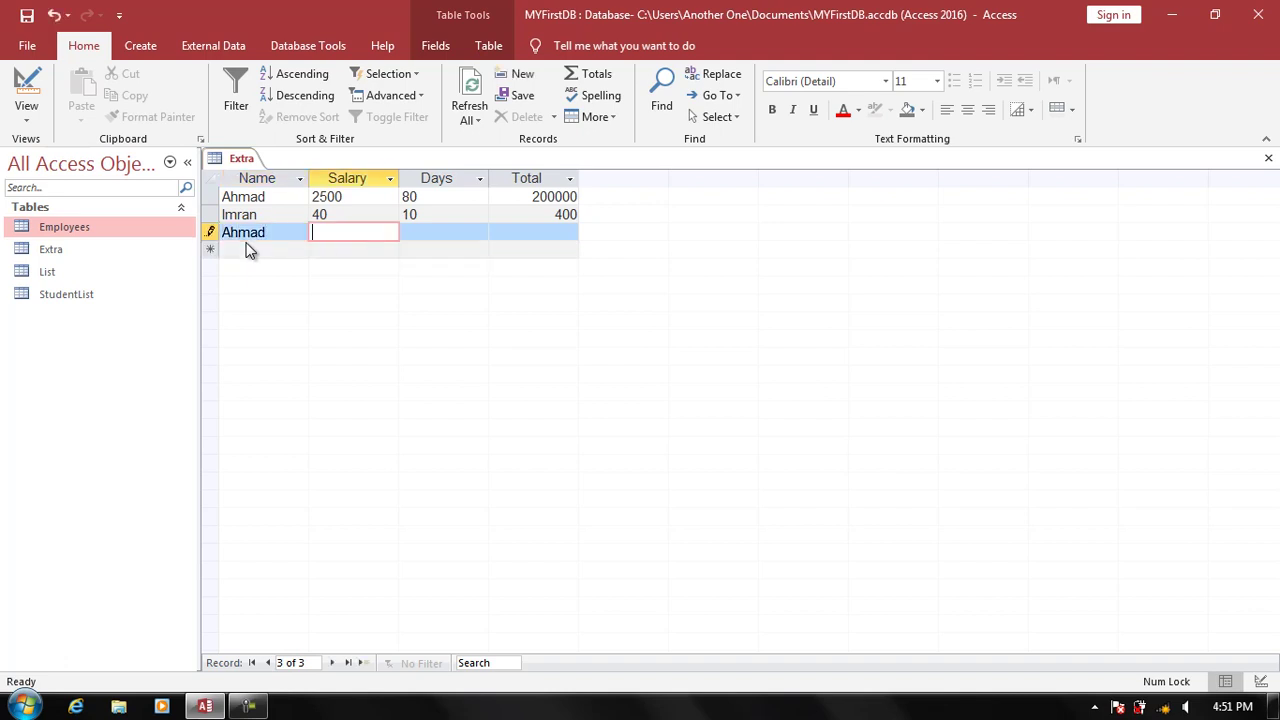
text(Tow)
key(Tab)
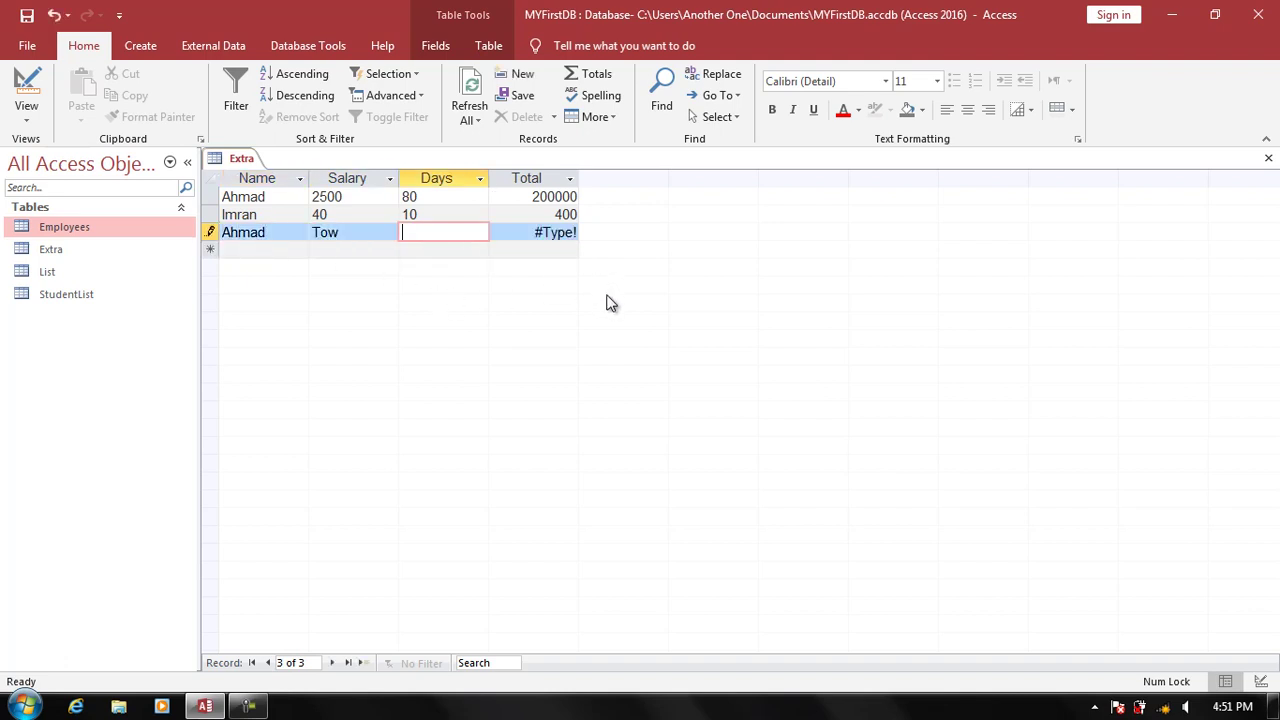
text(T)
text(hree)
key(Tab)
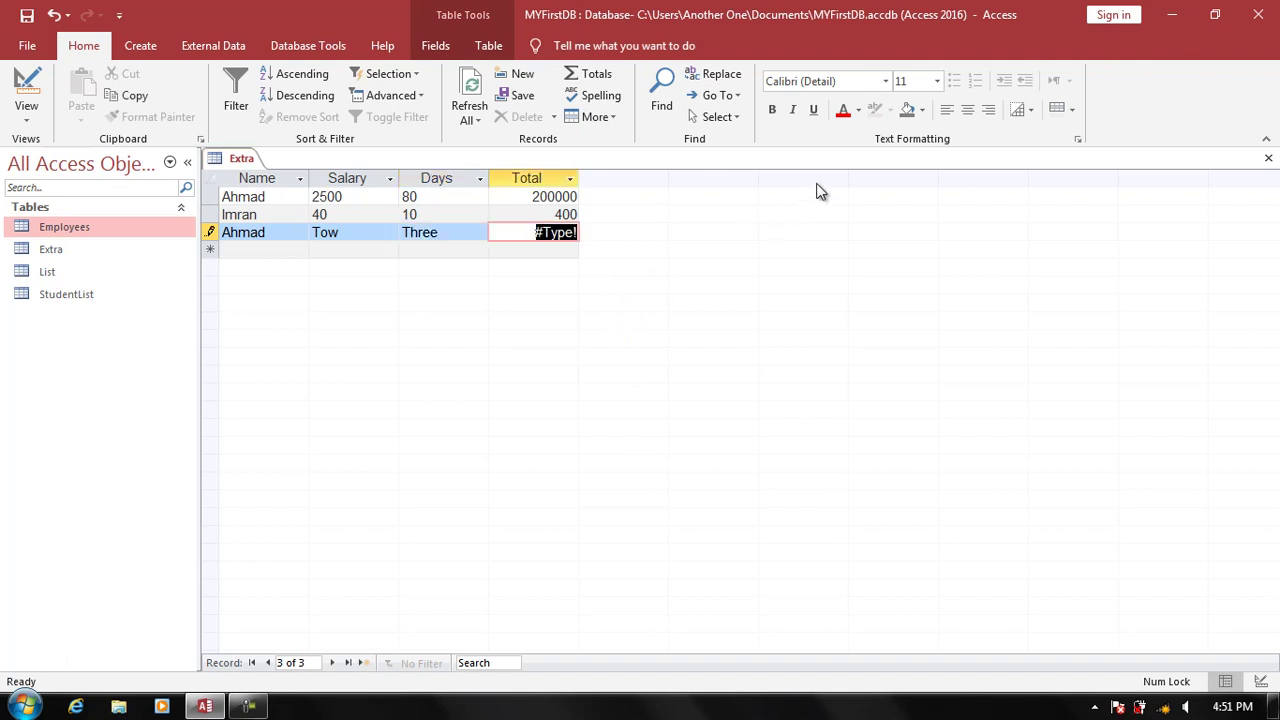
- Point out the text values Tow and Three that make Total show #Type!
key(shift+Tab)
key(shift+Tab)
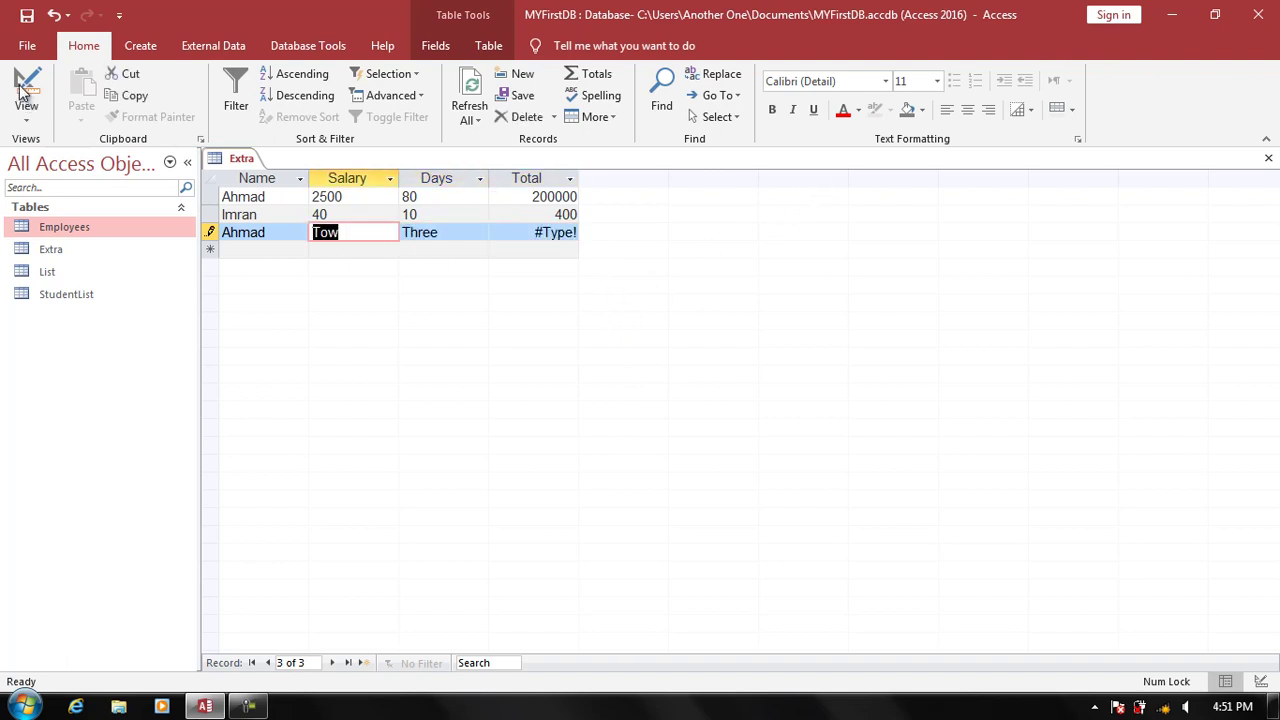
key(Tab)
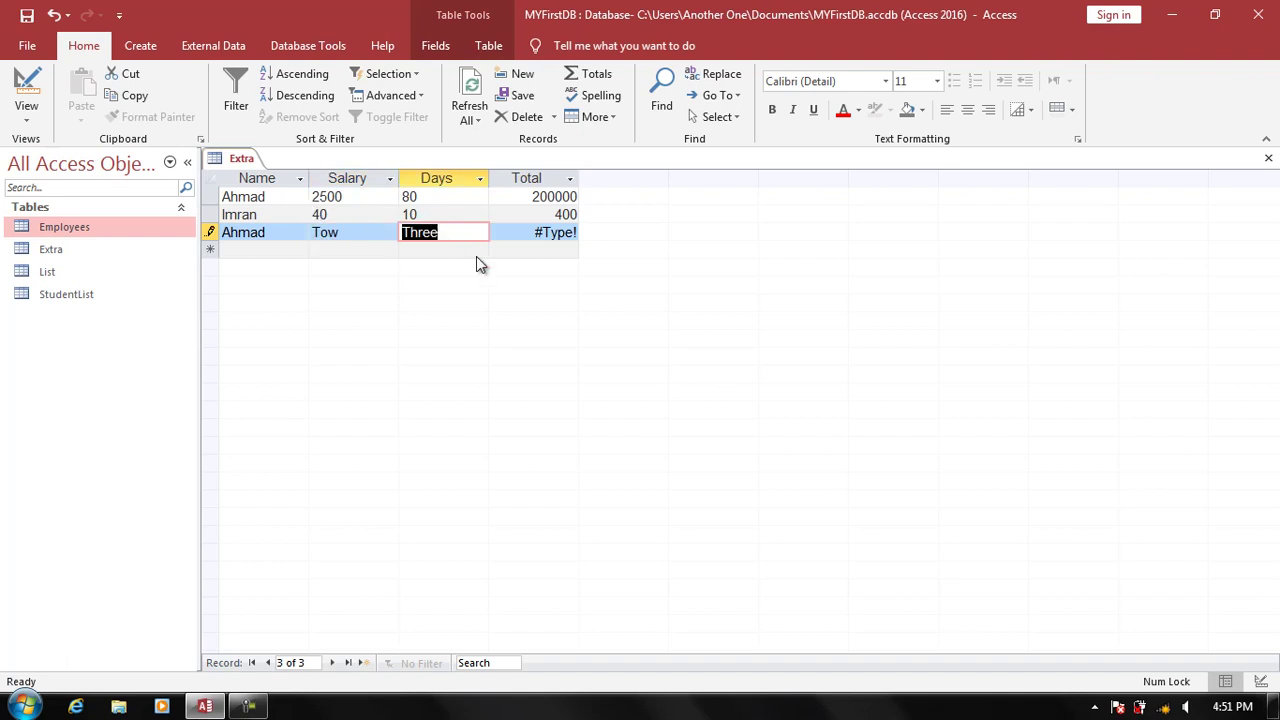
key(shift+Tab)
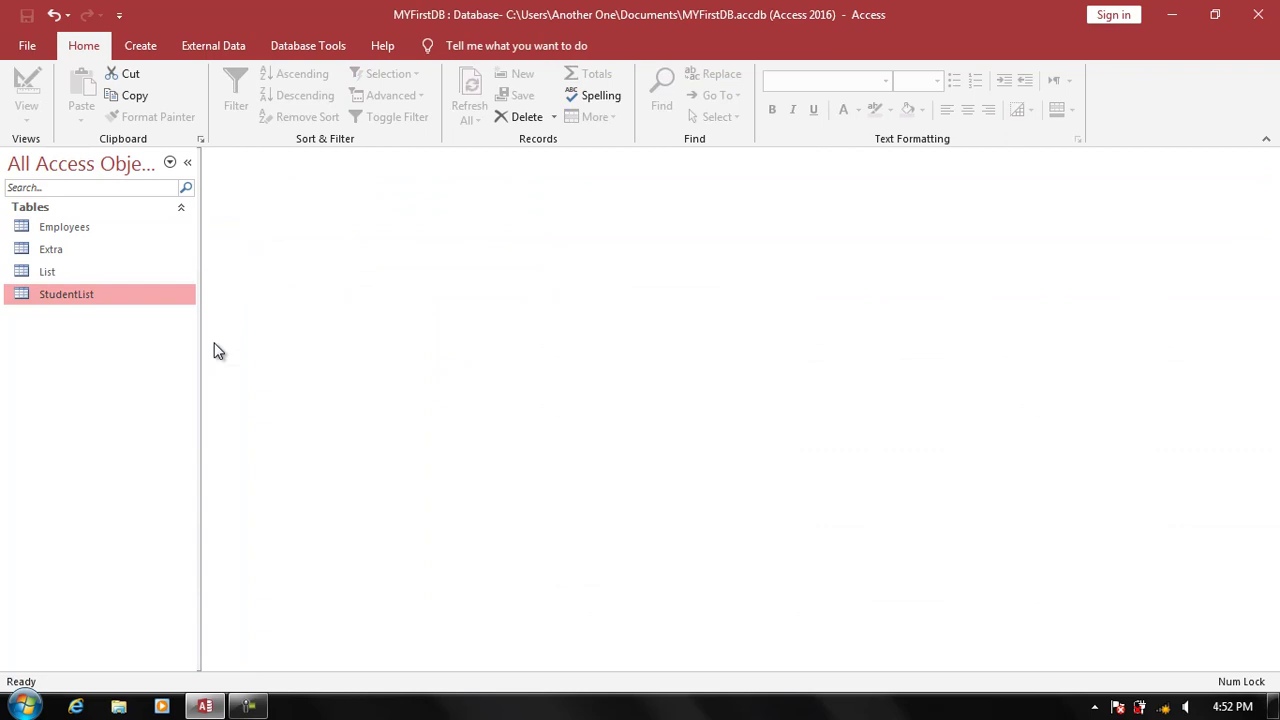
- Start a new table design with Short Text fields Name, Salary and Extra
click(148, 47)
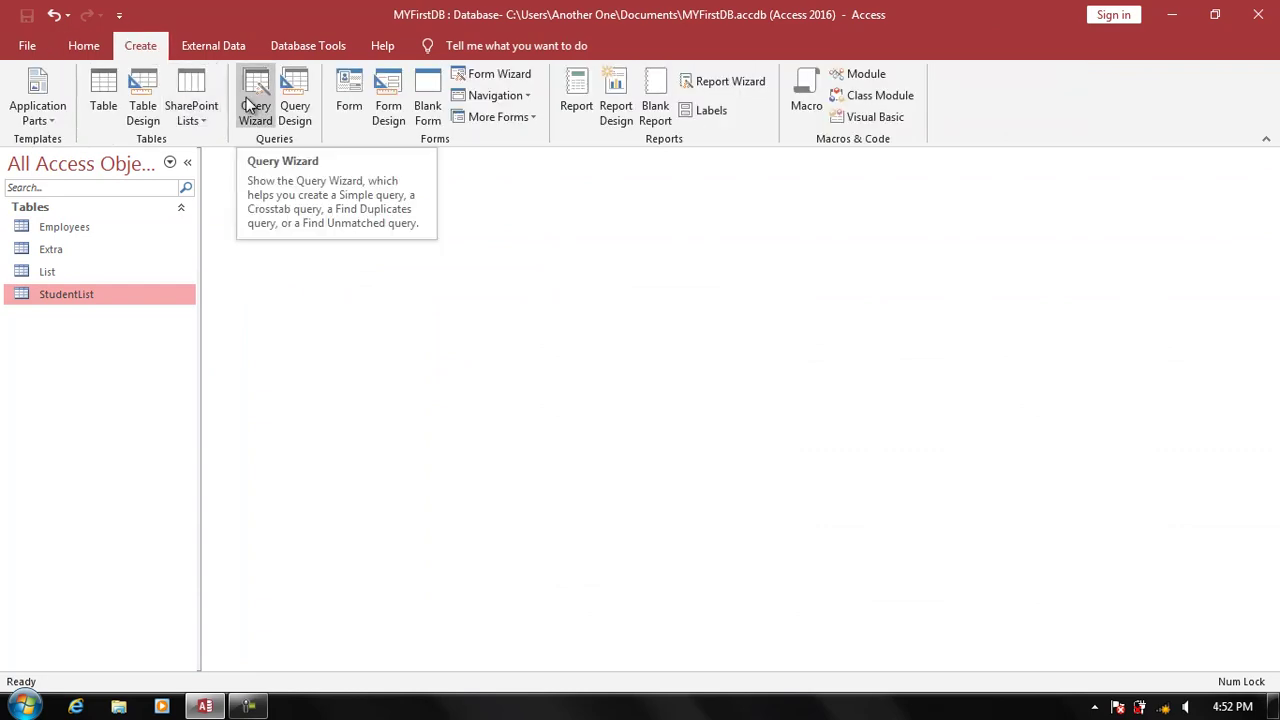
click(144, 108)
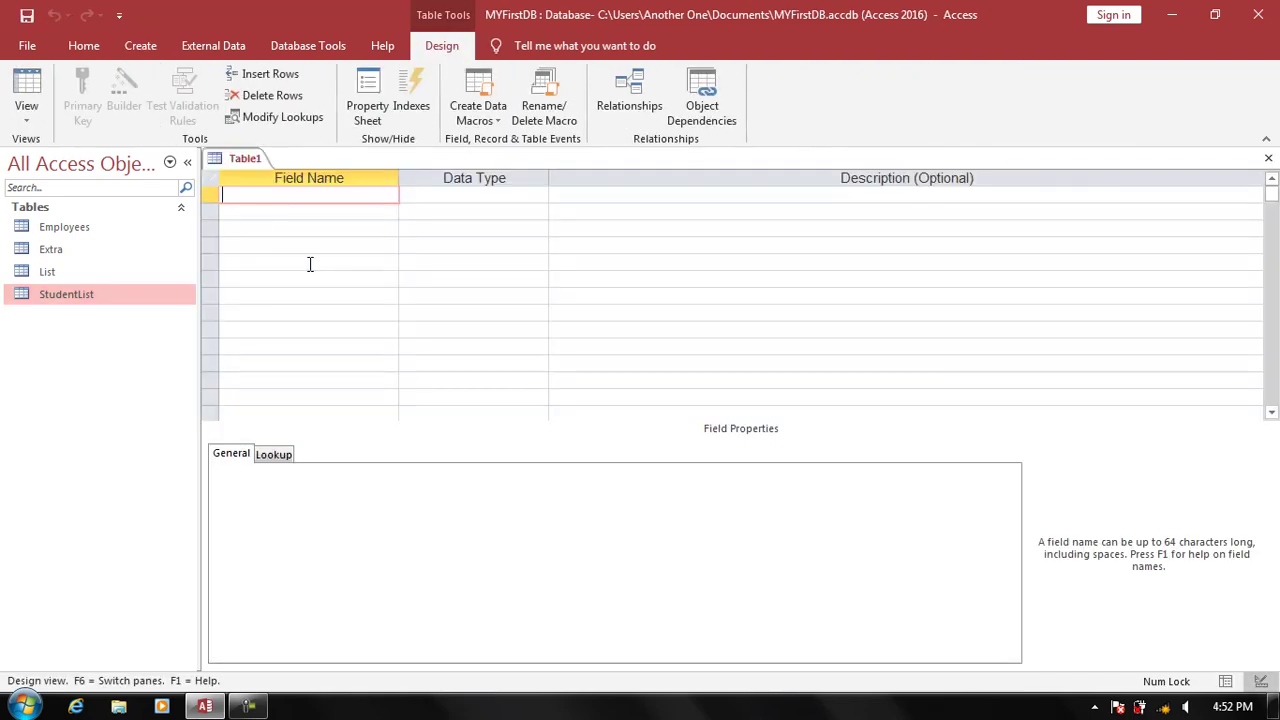
text(Name)
key(Tab)
key(Return)
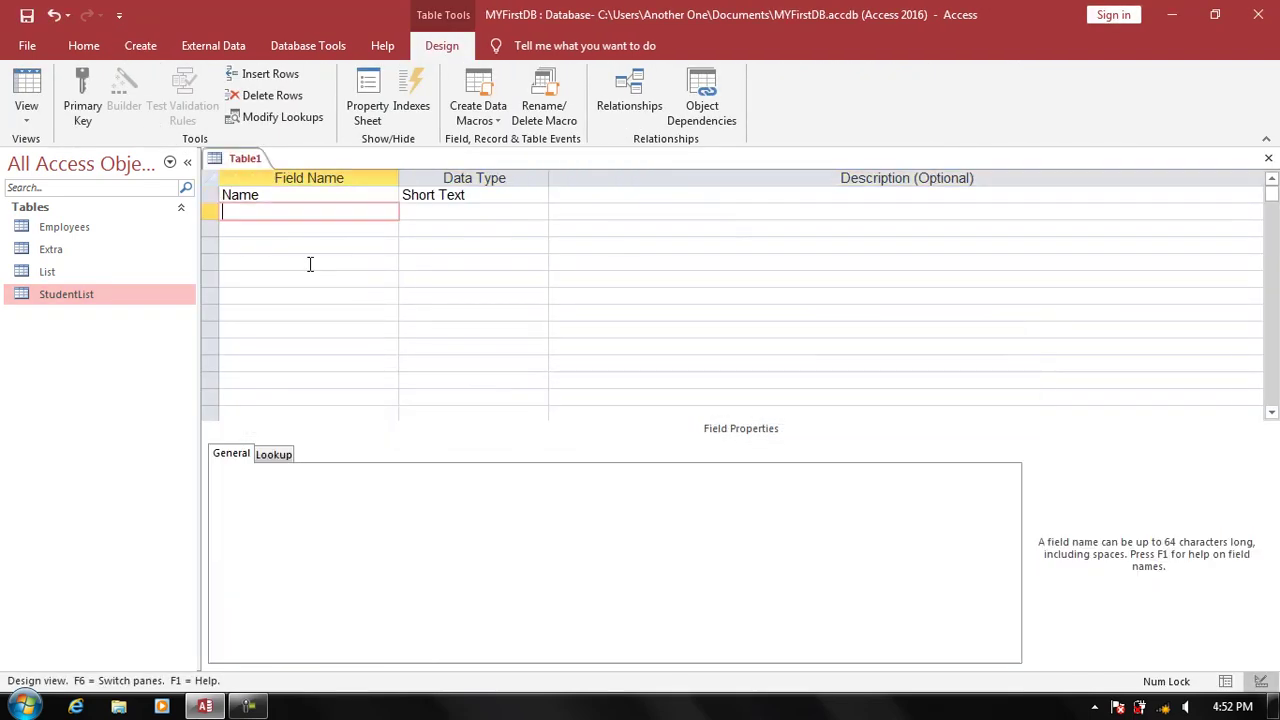
text(Salary)
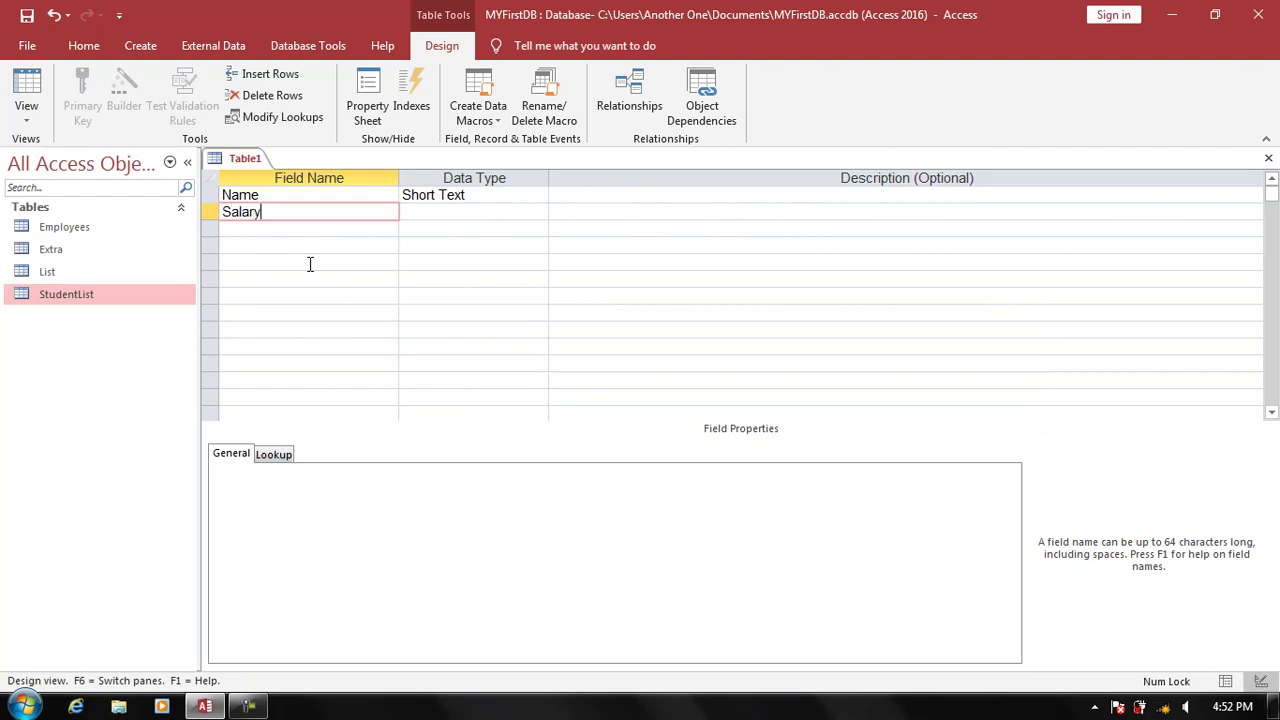
key(Down)
text(Extra)
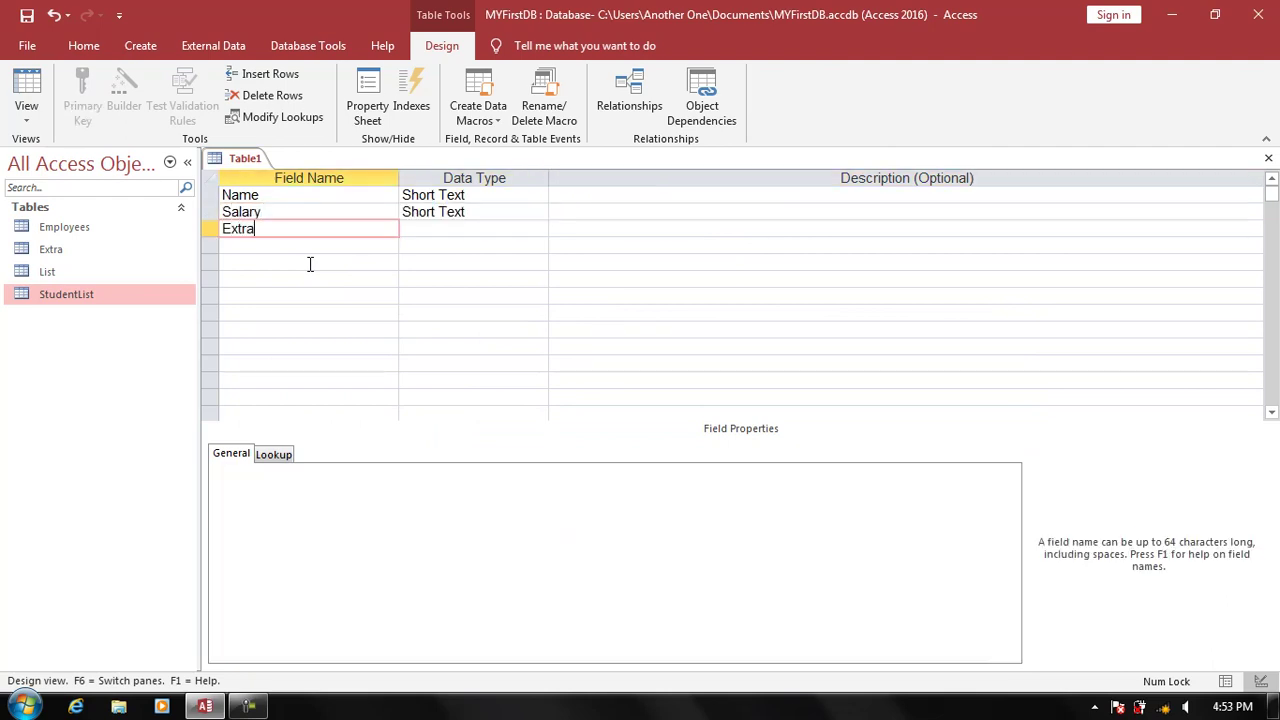
key(Tab)
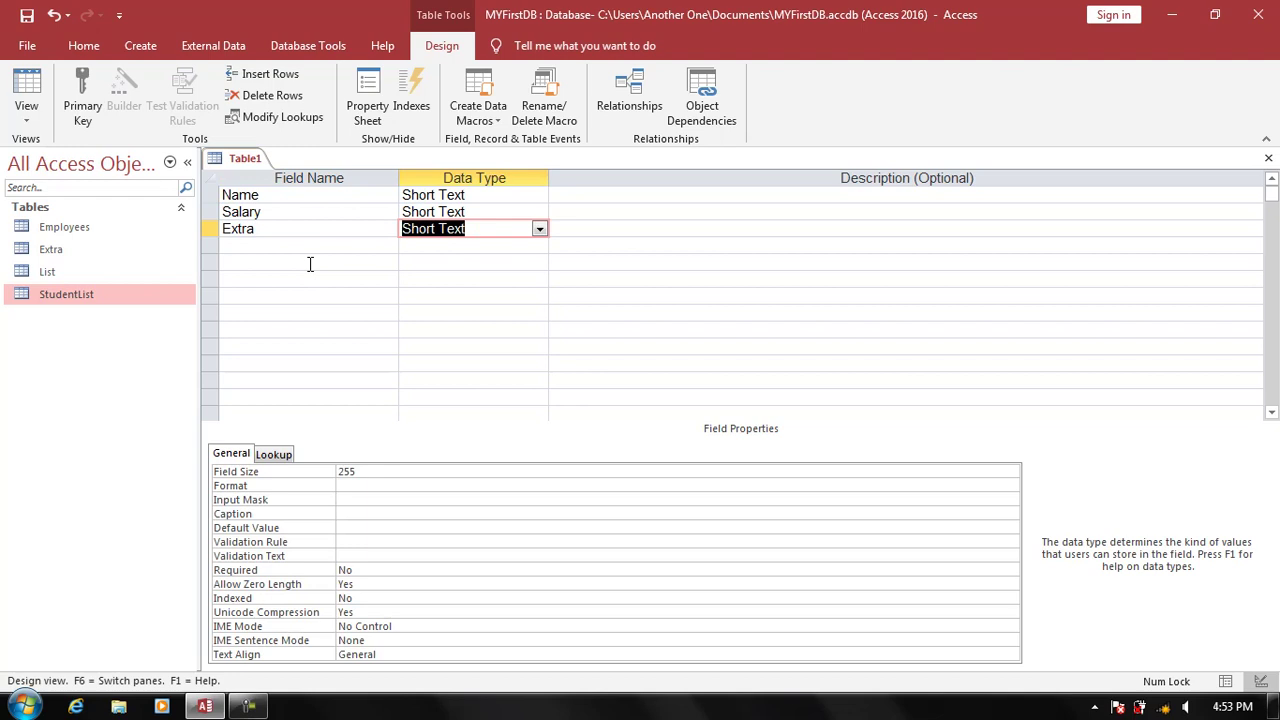
key(Tab)
key(Tab)
- Save the table as EMp without a primary key and close it
key(ctrl+s)
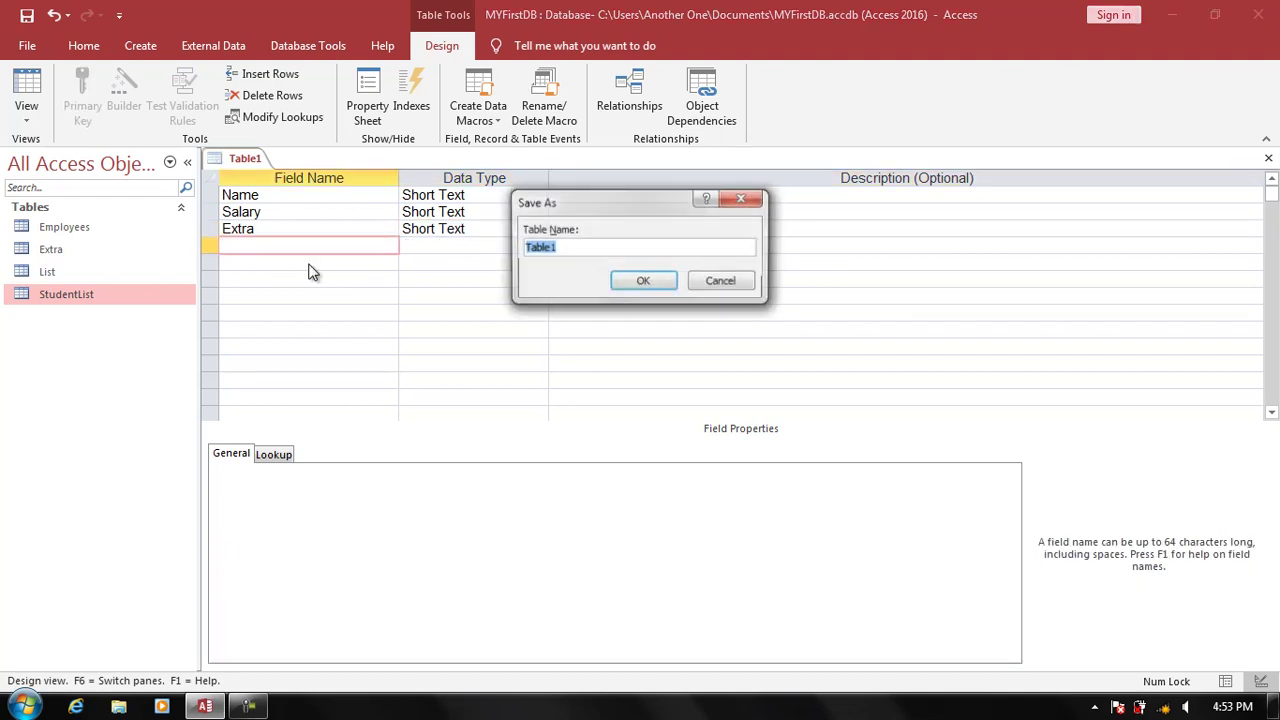
text(EM()
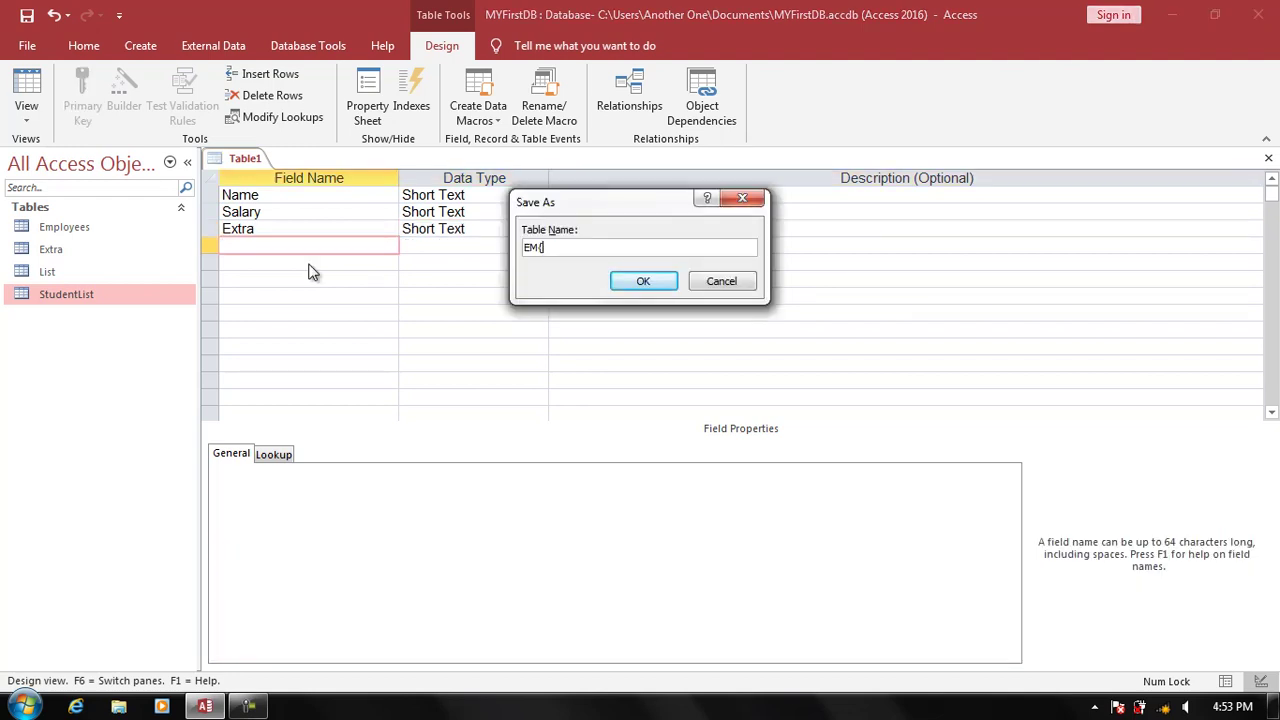
text(p)
key(Return)
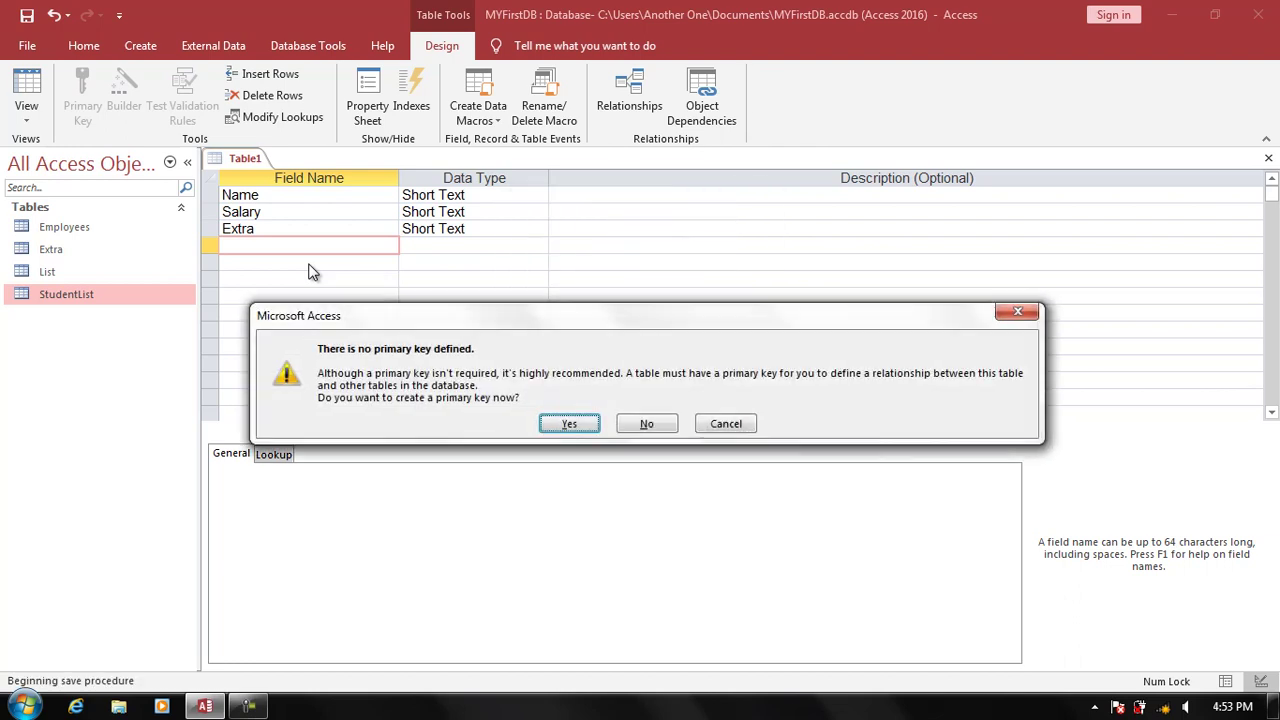
key(n)
key(ctrl+w)
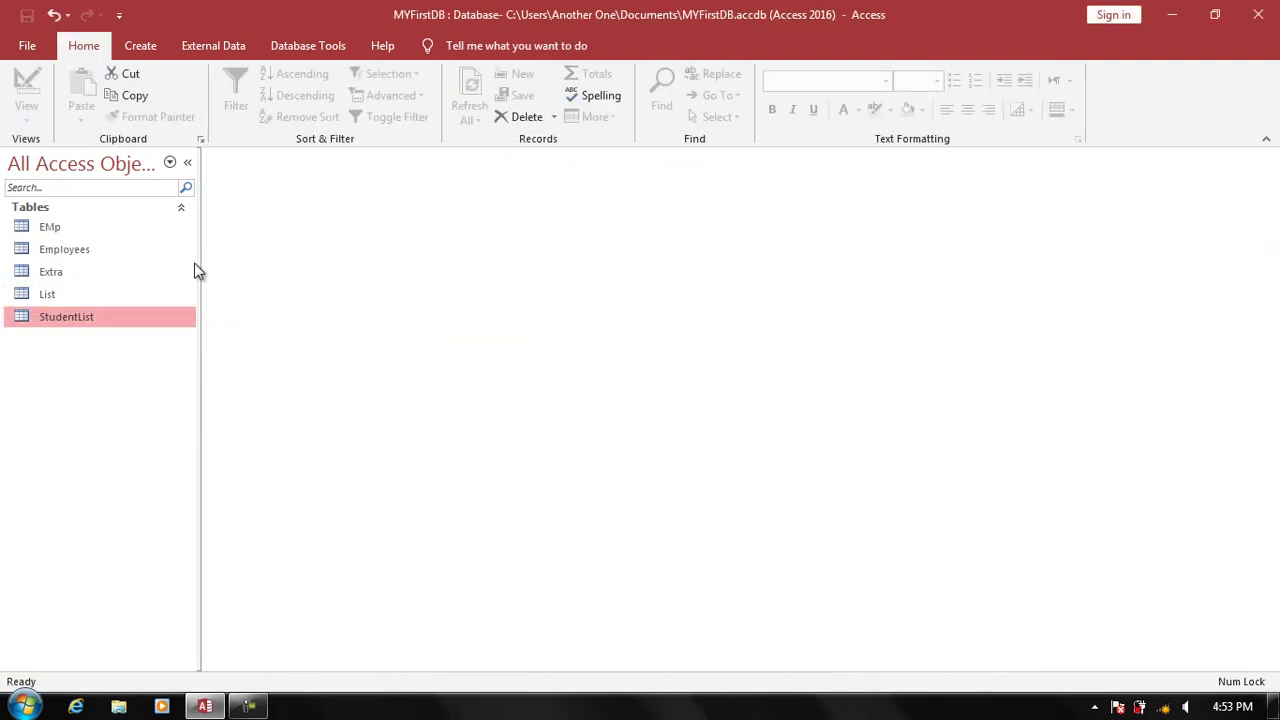
- Open the EMp table and enter a first record with an employee name, Salary 150 and Extra 30
double_click(77, 227)
text(Ah)
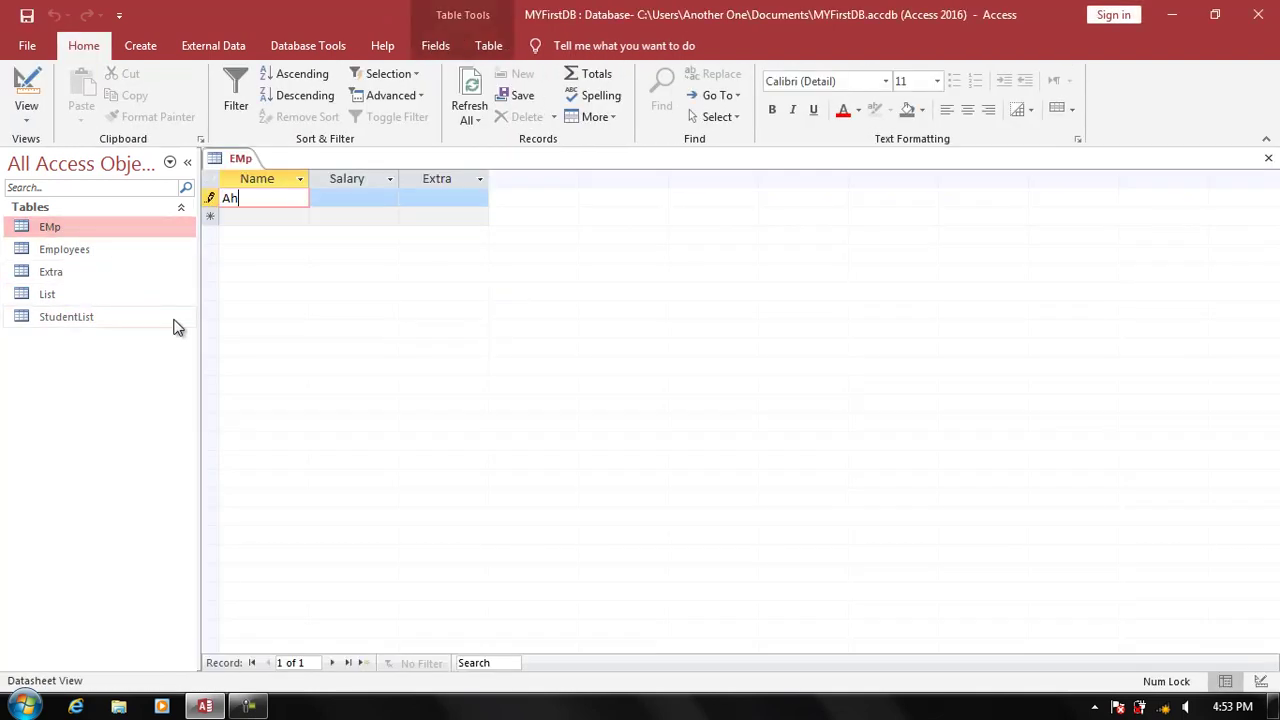
text(mad)
key(Tab)
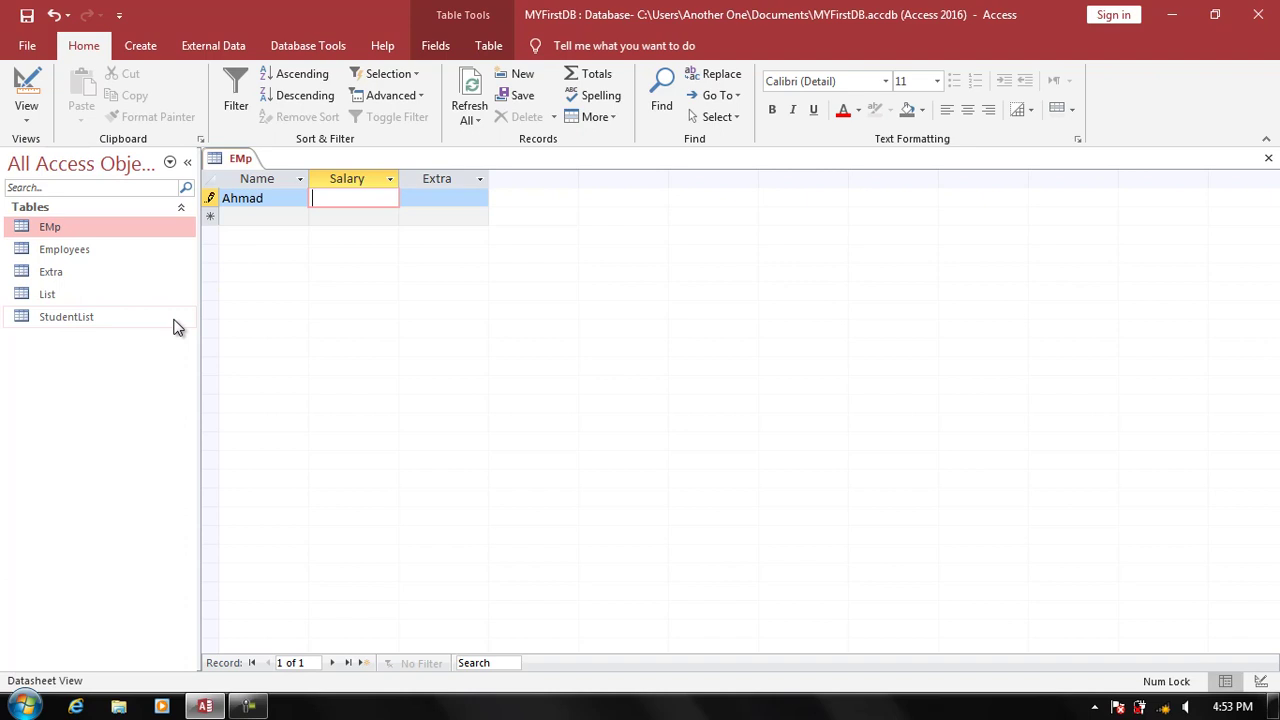
text(150)
key(Tab)
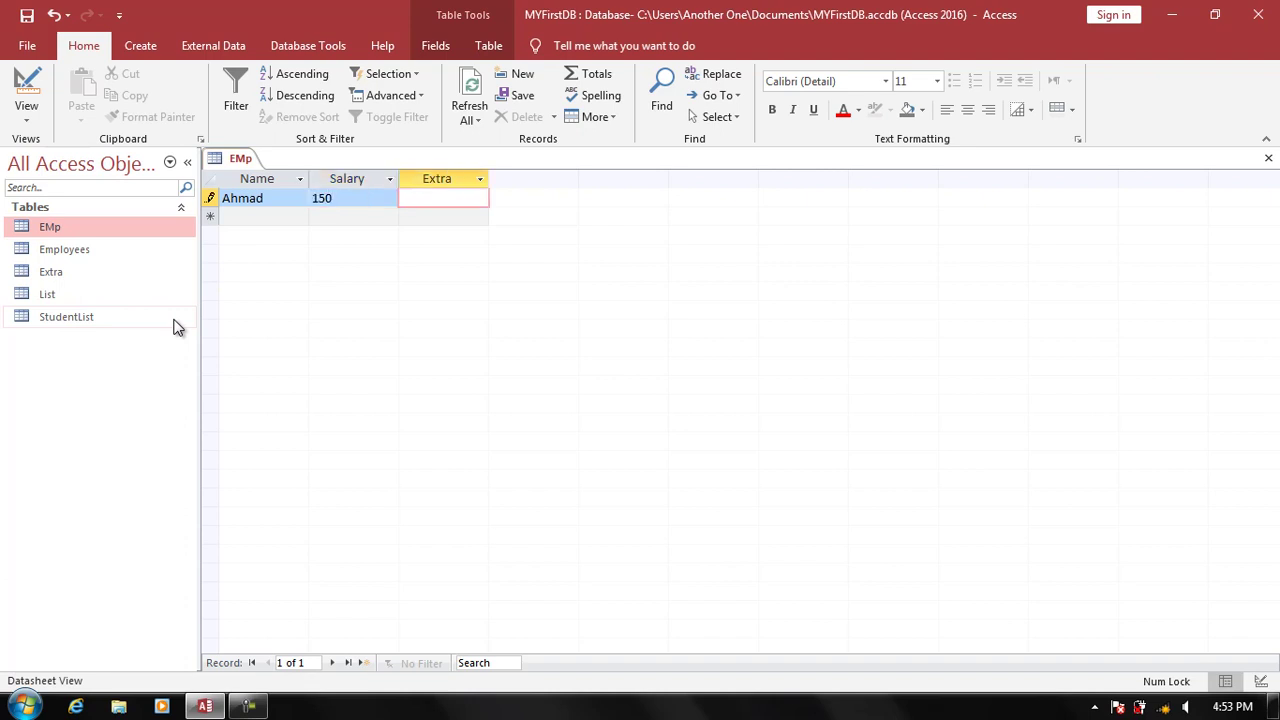
text(30)
key(Tab)
- In EMp's Design View, add a new field named Total with the Calculated data type
click(26, 95)
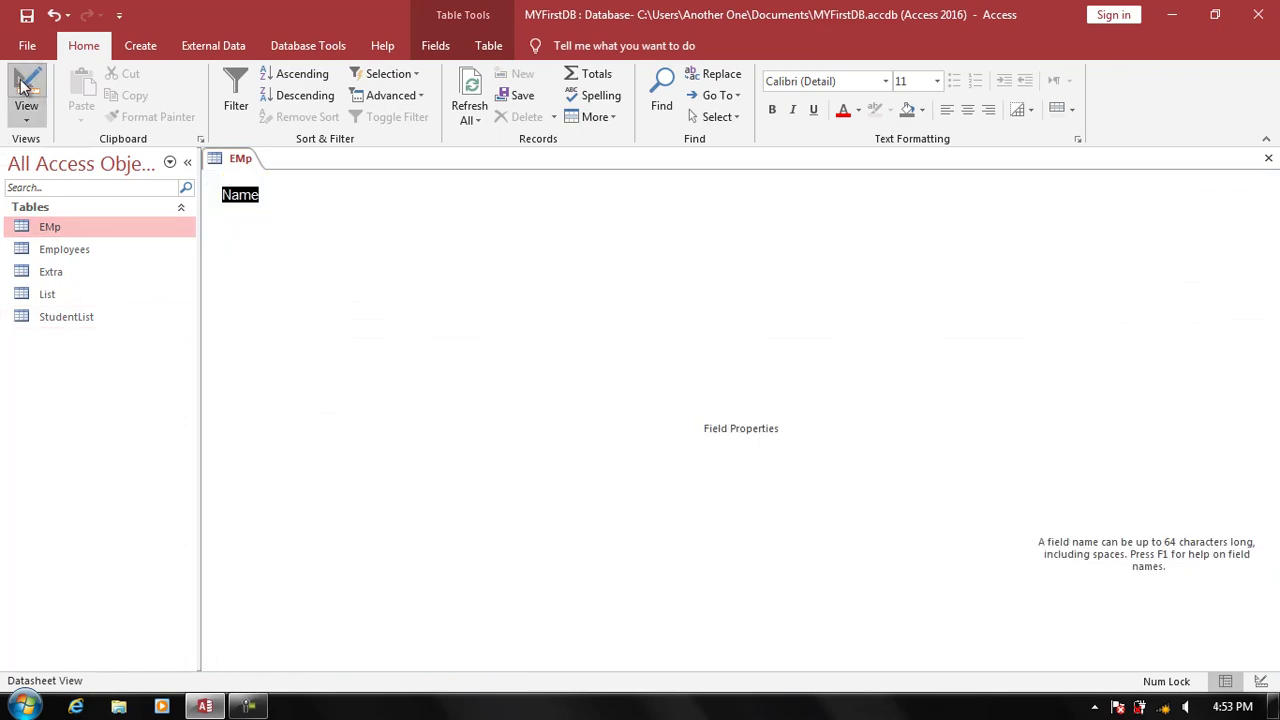
key(Down)
key(Down)
key(Down)
text(T)
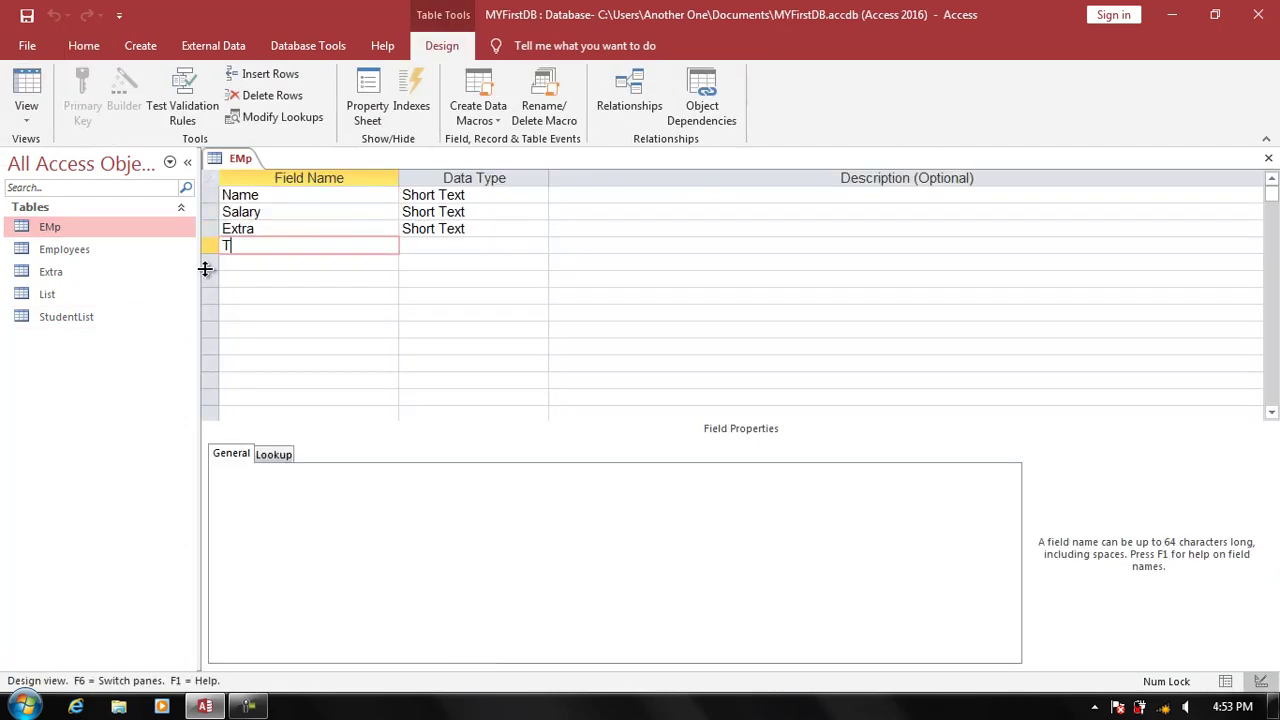
text(otal)
key(Tab)
text(ca)
key(Return)
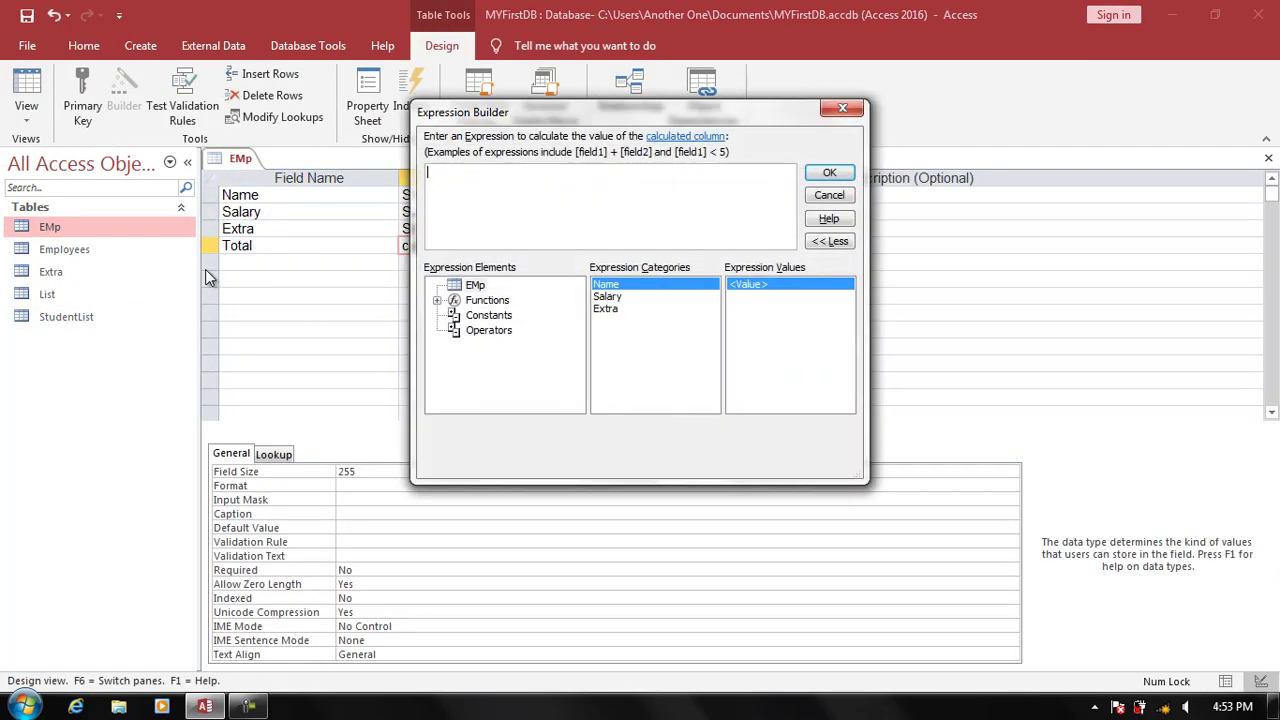
- Build the expression [Salary]+[Extra] for Total and accept it
double_click(607, 296)
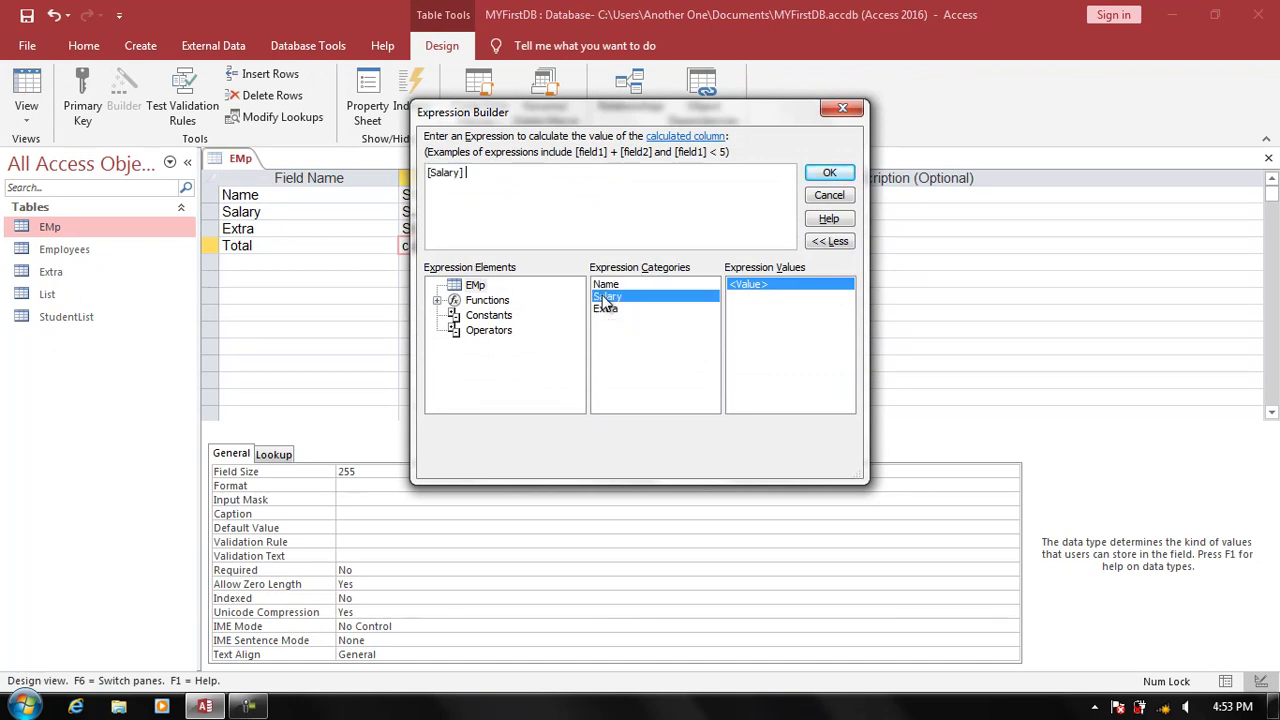
text(+)
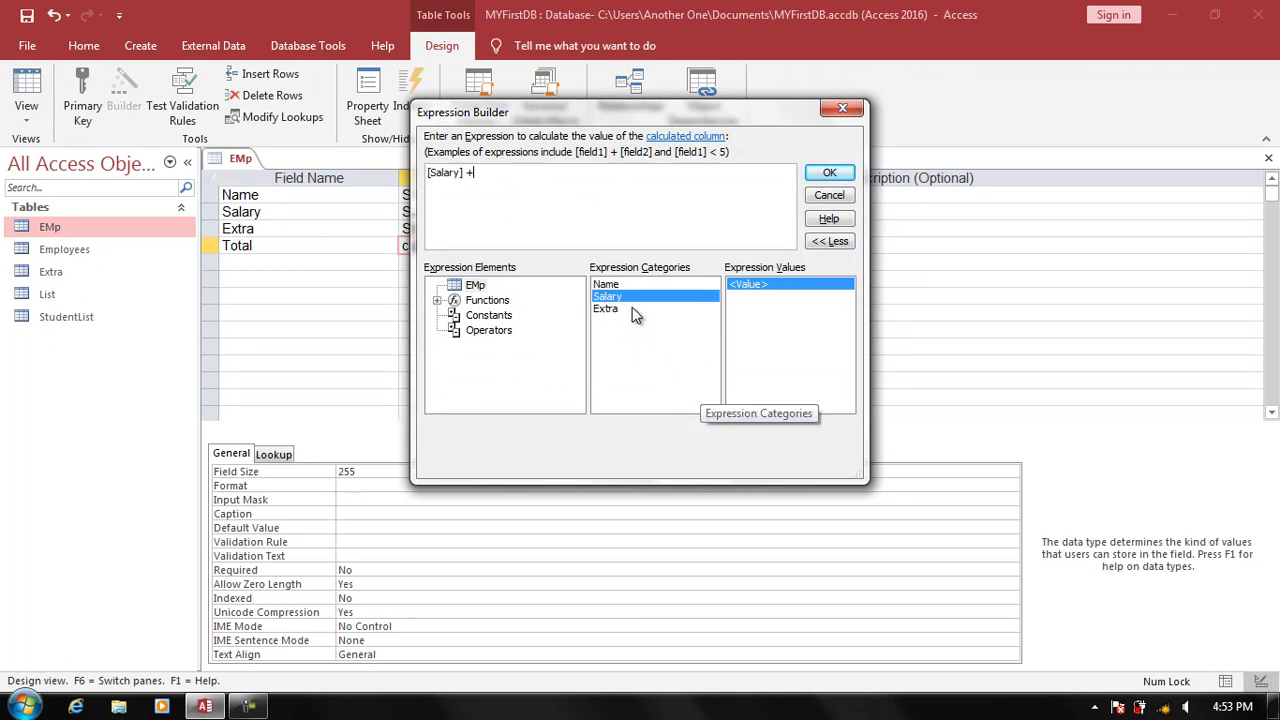
double_click(632, 309)
click(830, 172)
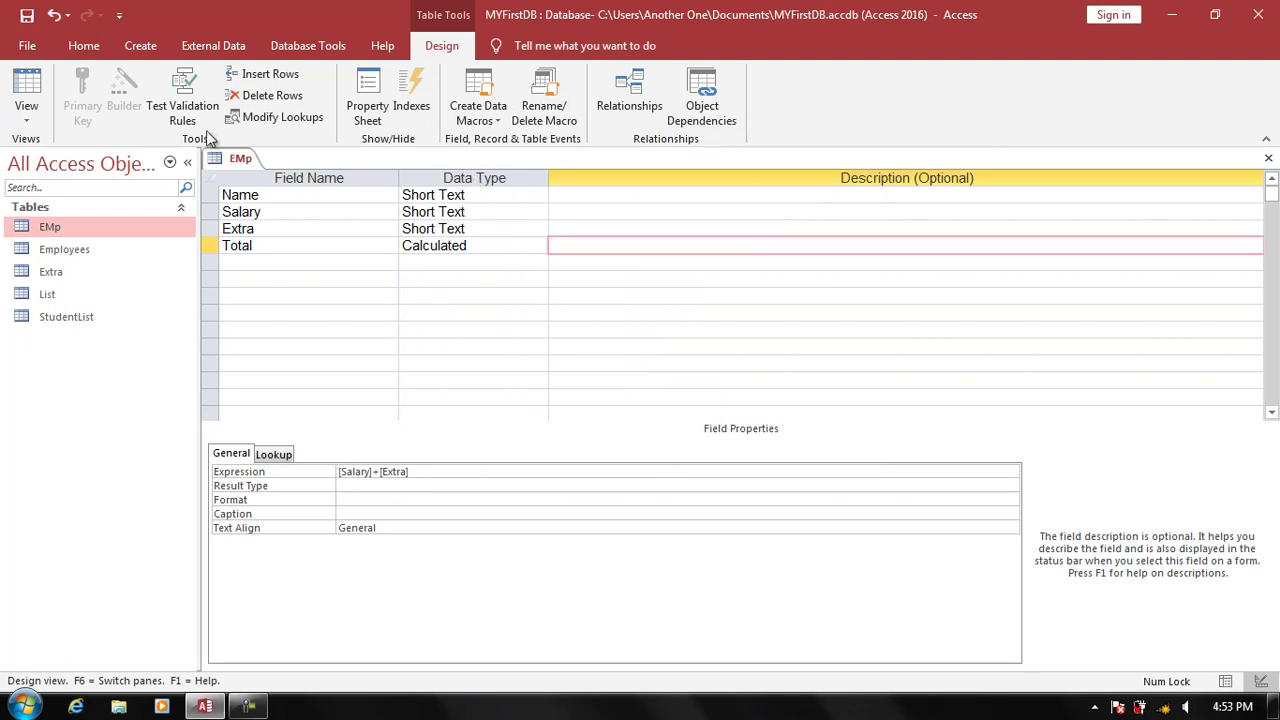
- Save EMp, confirm the Total column shows 15030 instead of a sum, and return to Design View
click(27, 90)
key(Return)
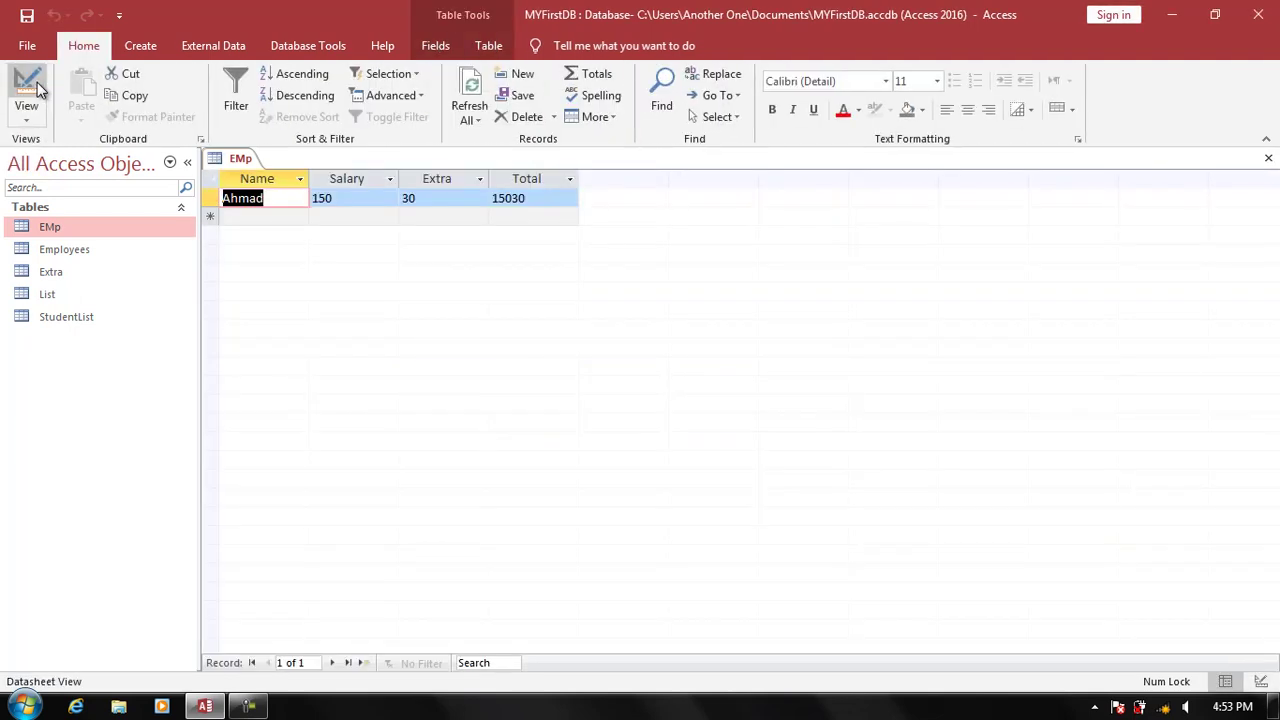
key(Tab)
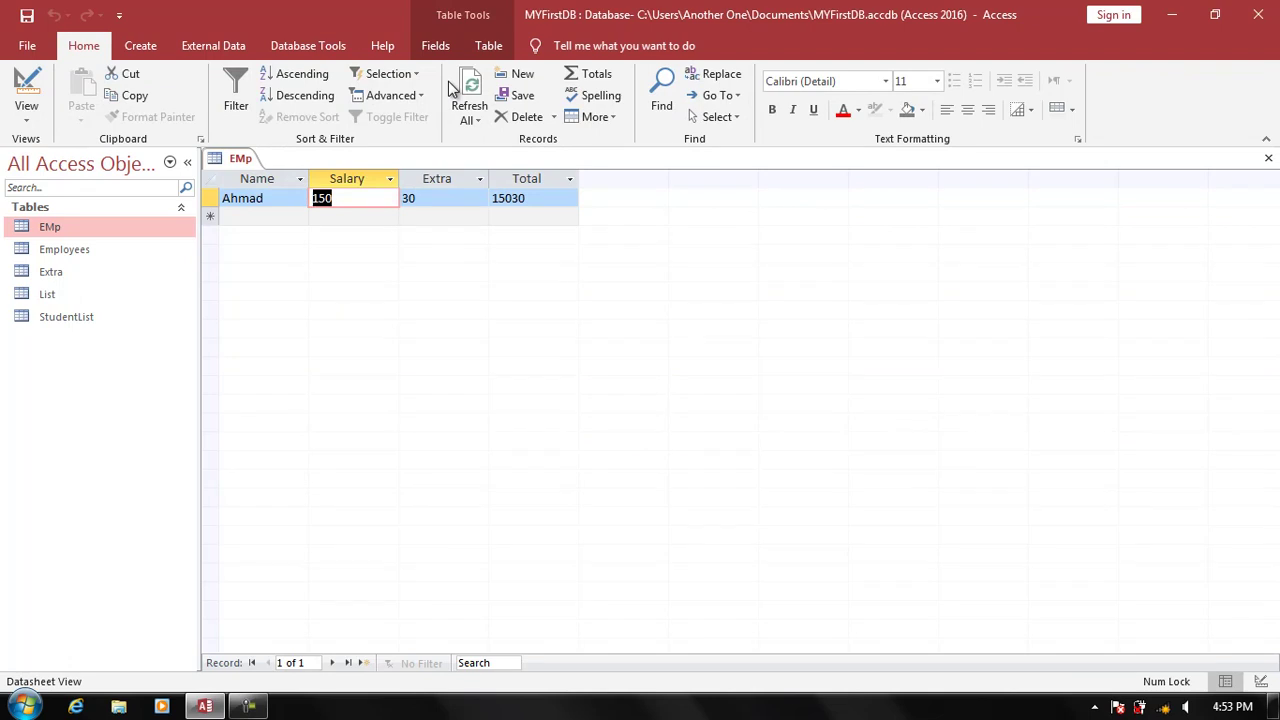
key(Tab)
key(Tab)
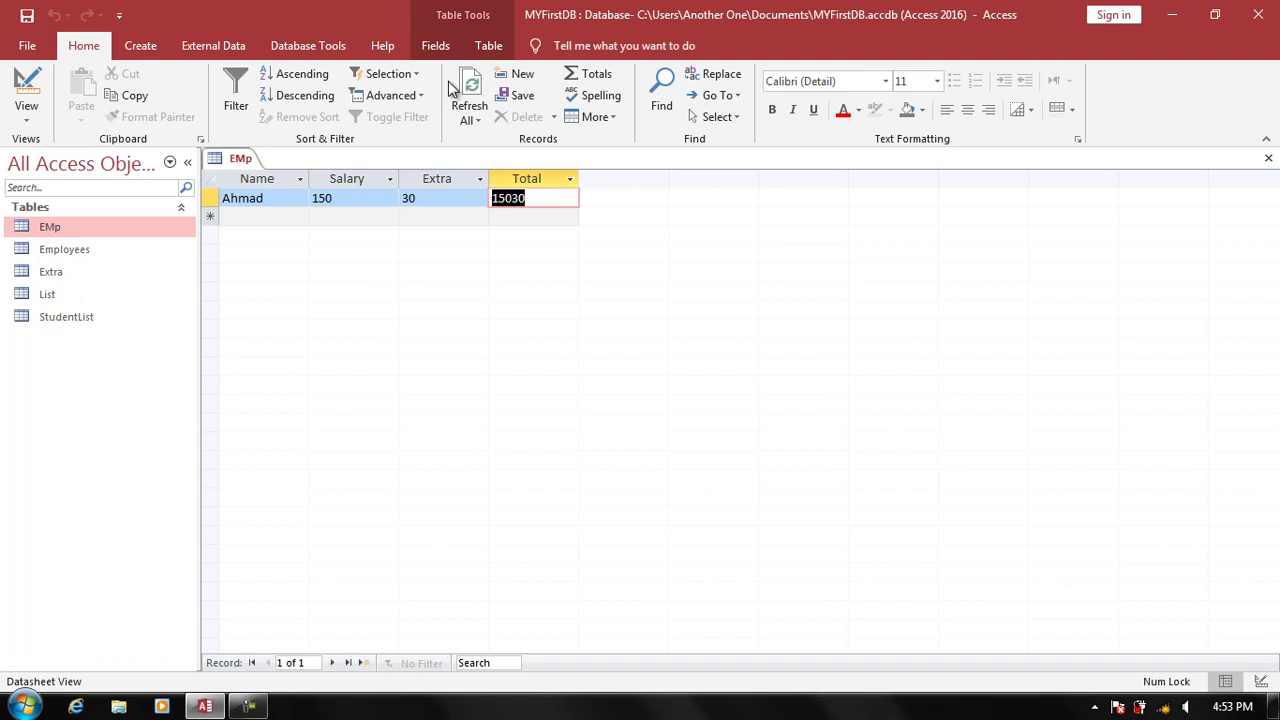
click(38, 90)
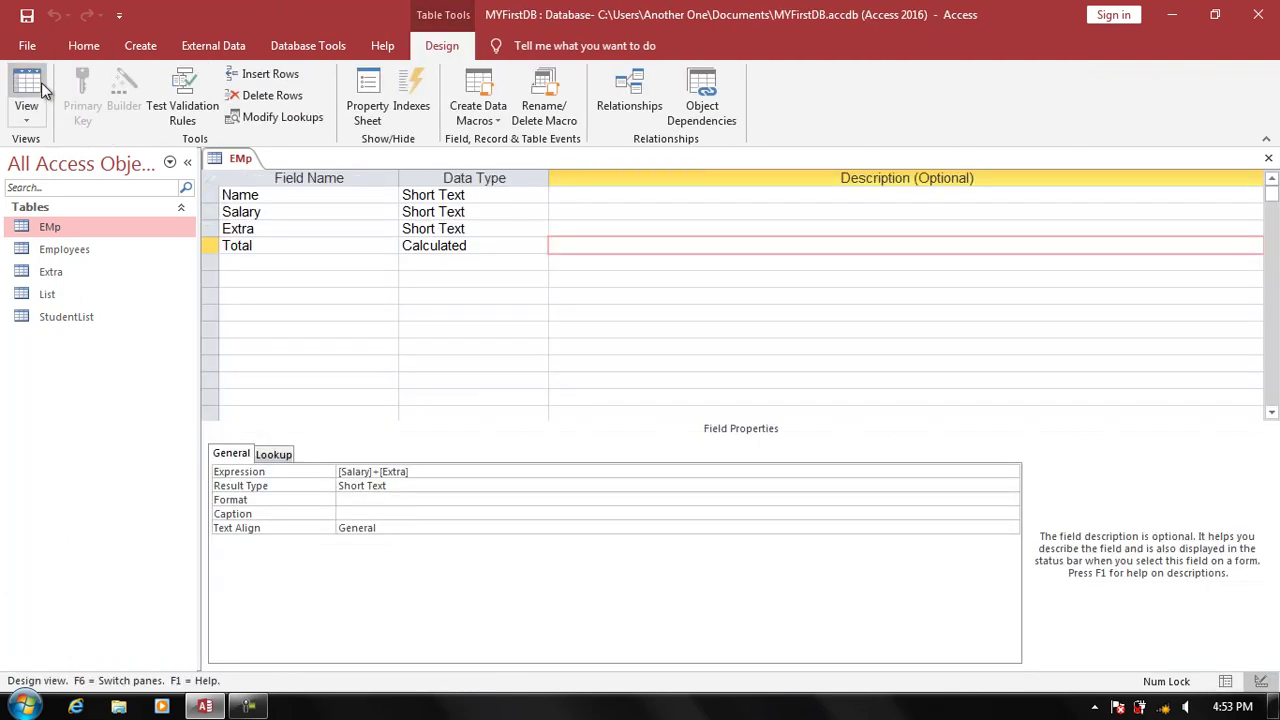
- Change the Salary field's data type to Currency
click(266, 212)
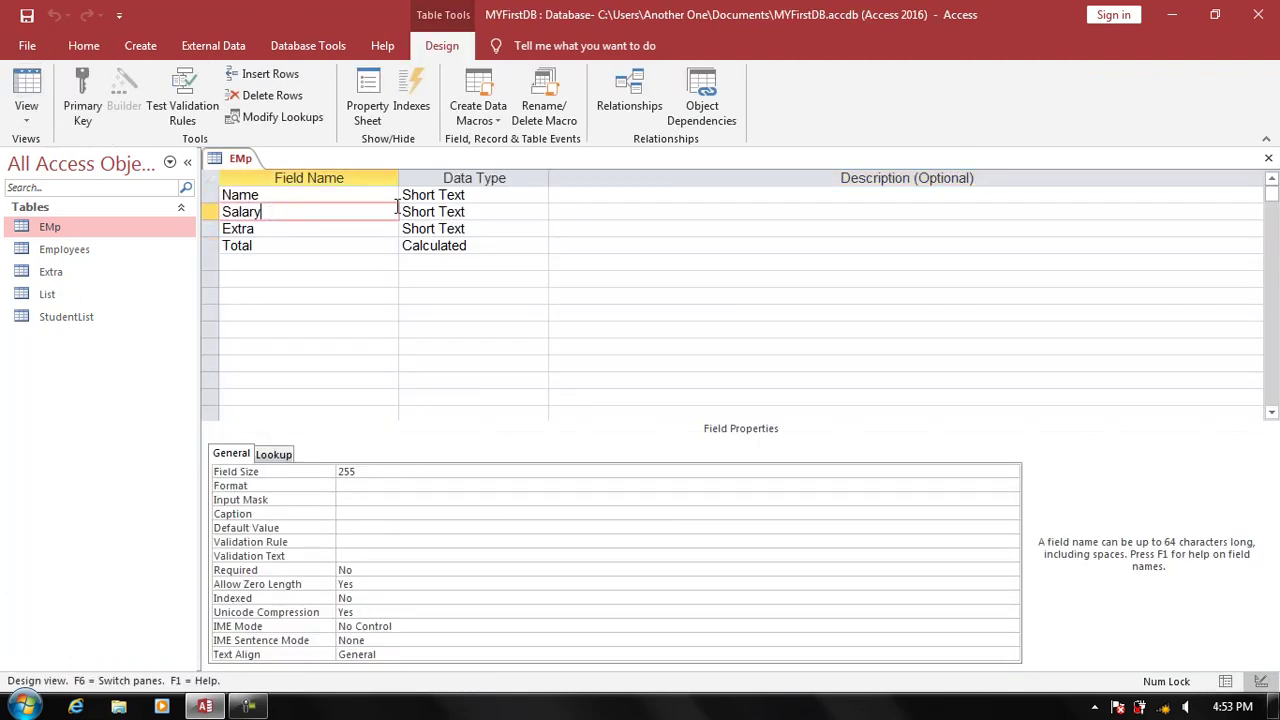
click(490, 212)
click(539, 213)
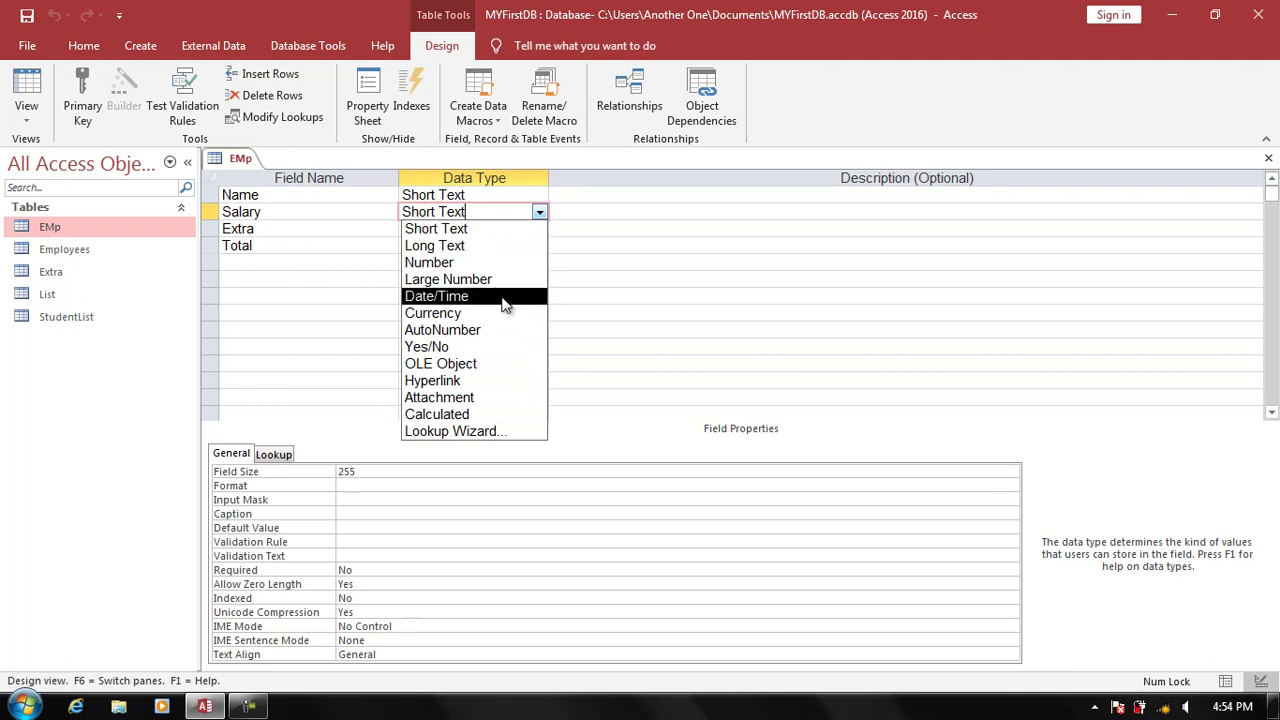
click(506, 313)
- Make Extra a Number field and save, accepting the dependency and data-loss warnings
click(506, 229)
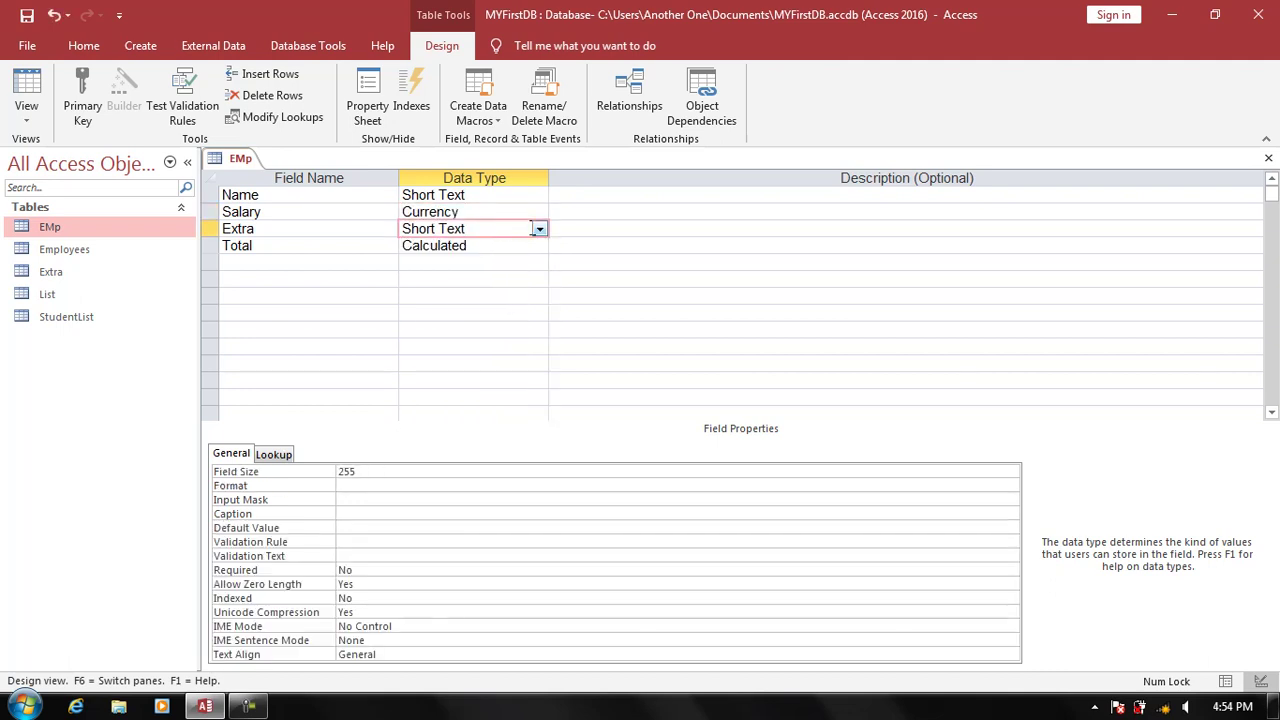
click(539, 229)
key(ctrl+s)
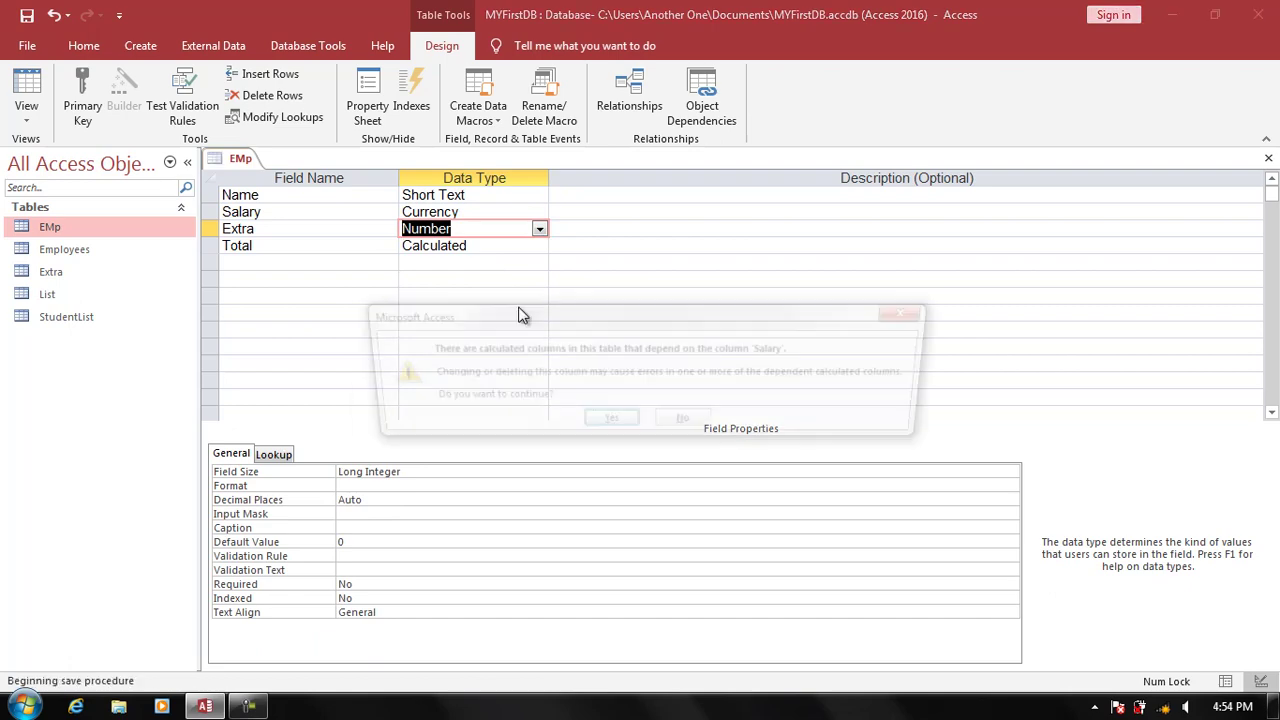
click(603, 422)
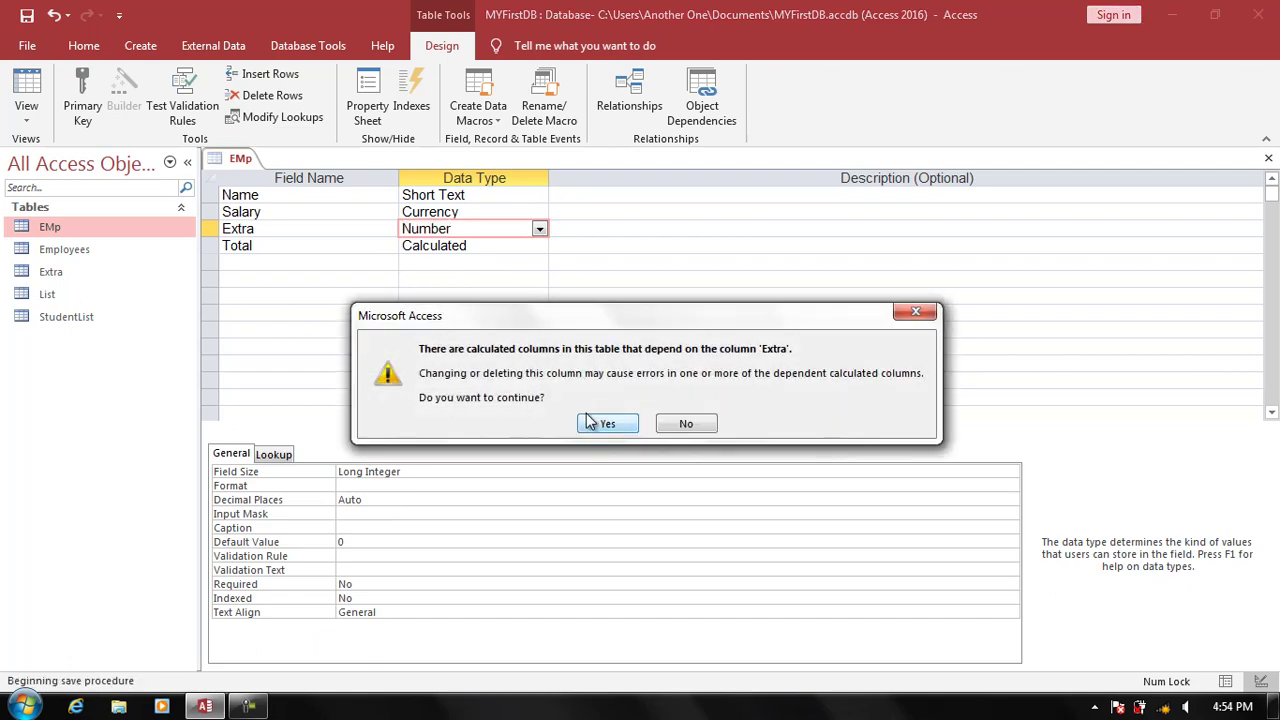
click(600, 422)
click(600, 421)
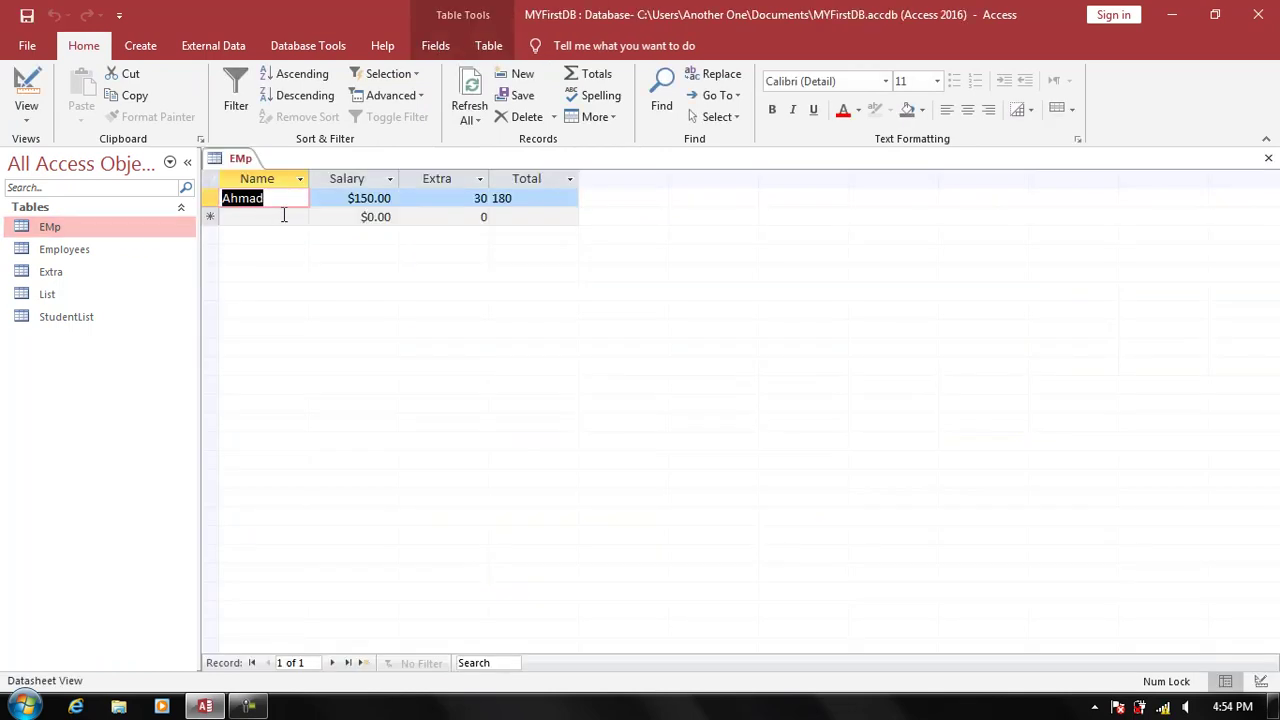
- Verify the first record's Total reads 180, then close the EMp table
click(527, 200)
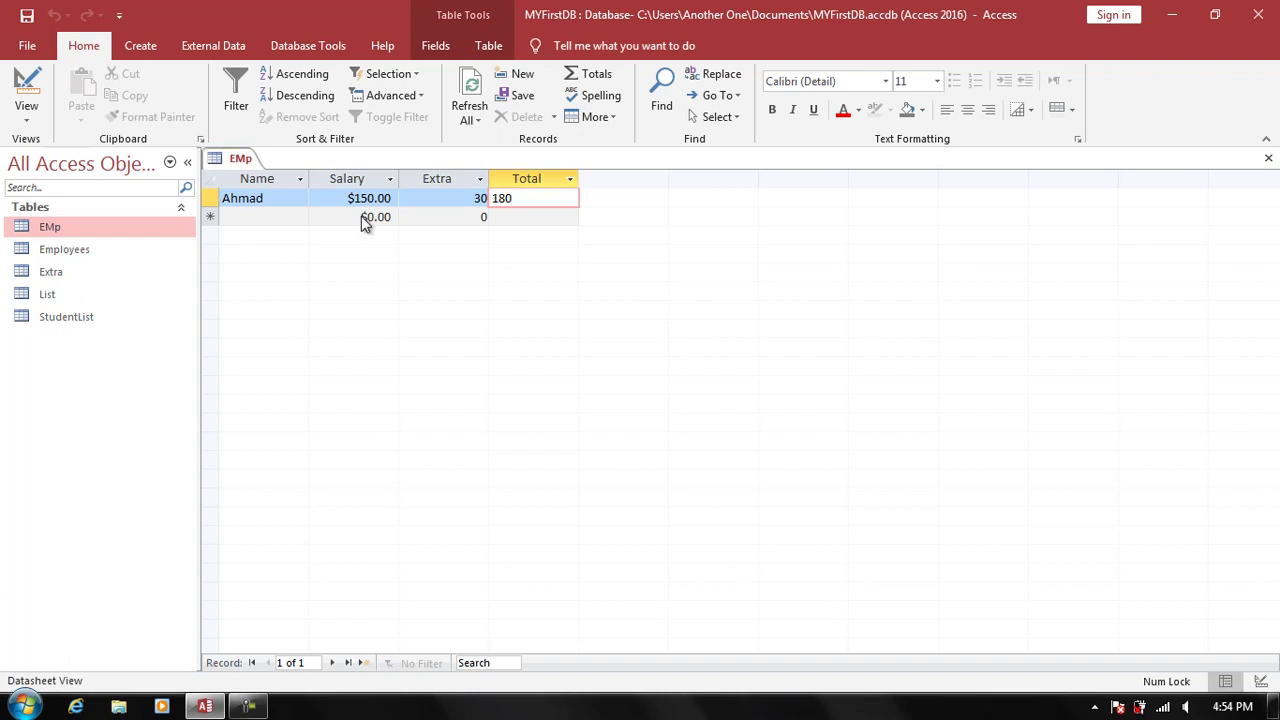
key(ctrl+w)
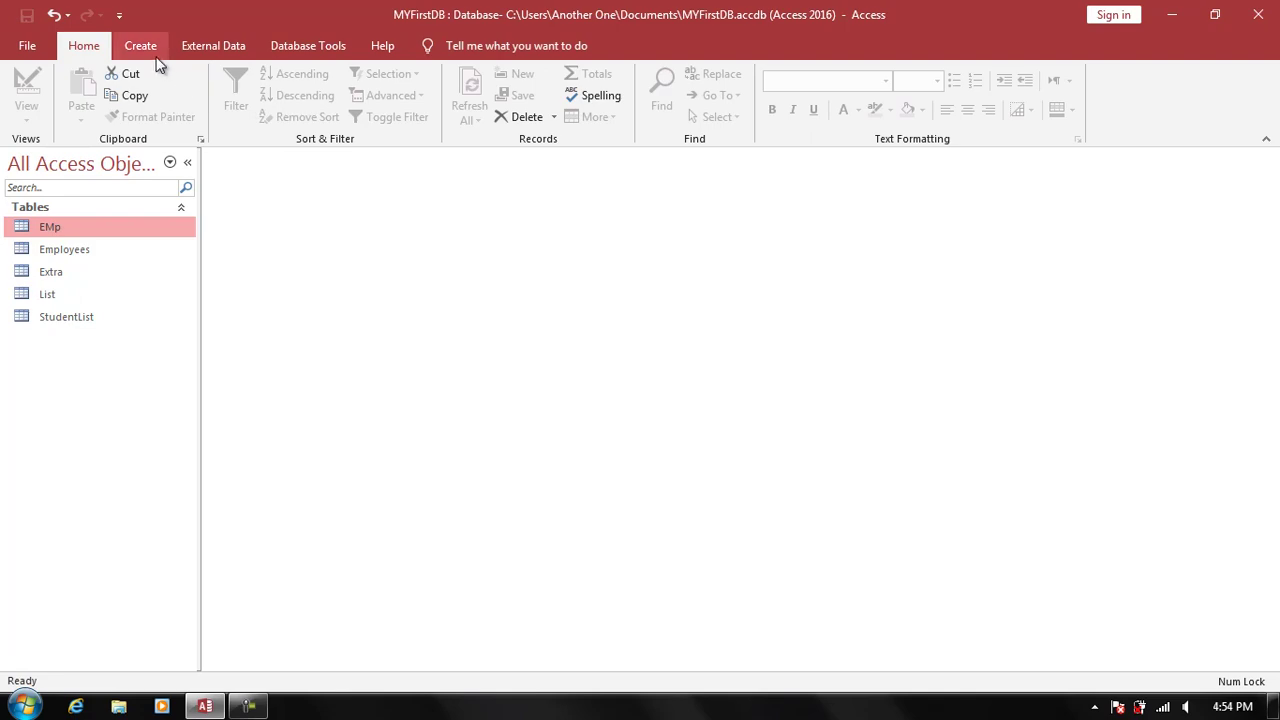